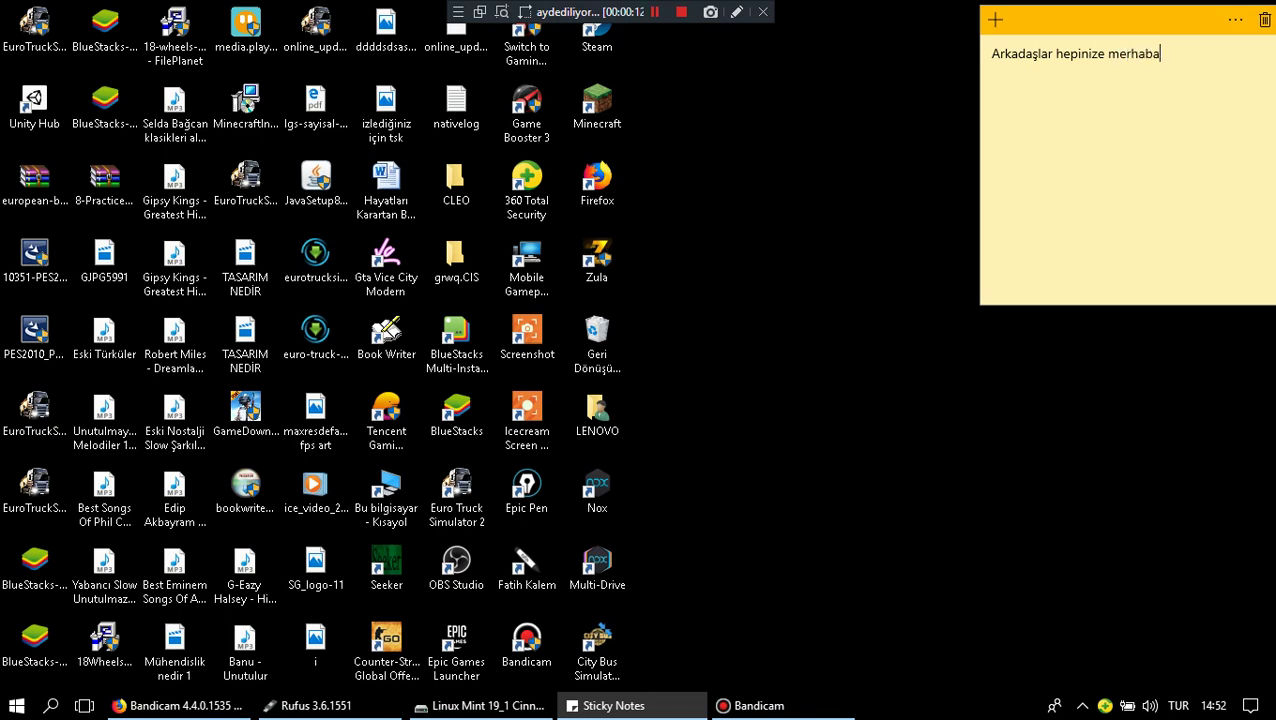
- Continue the greeting in the sticky note with "bügün usb belleği format diskine dönüştüreceğiz."
type("m")
key("BackSpace")
type("bügün usb belleği")
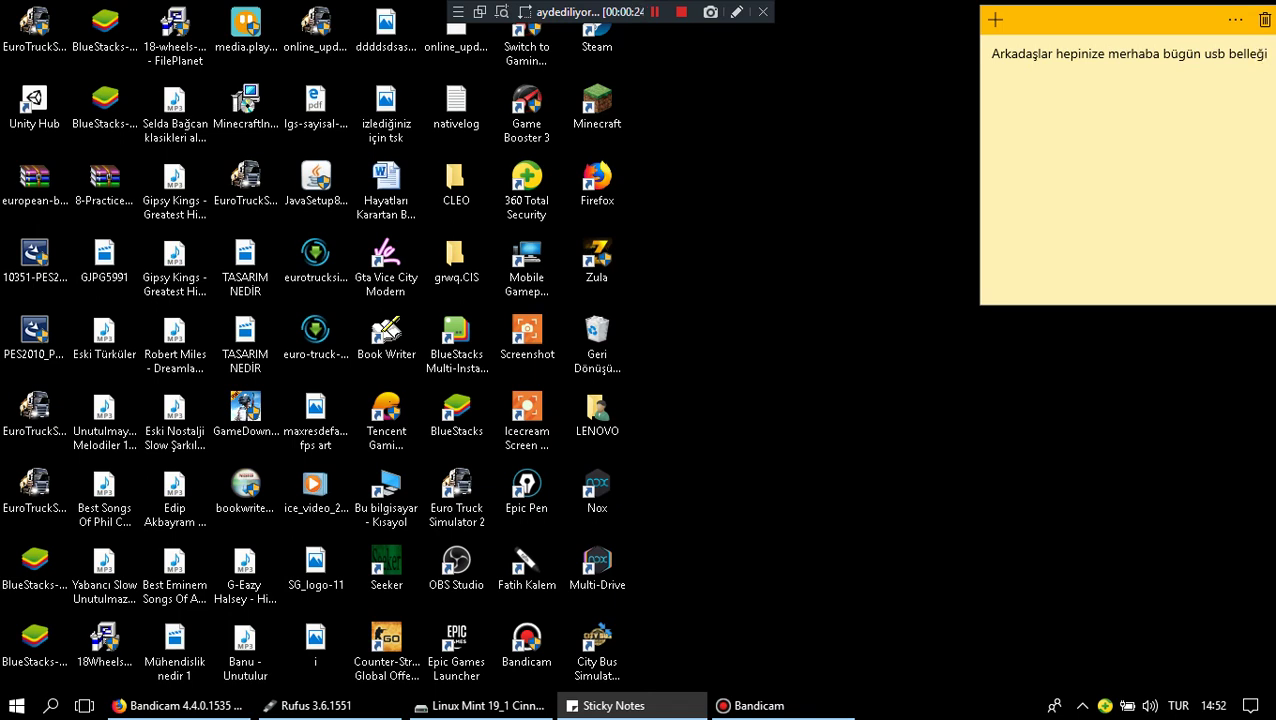
type(" format diskine dönü")
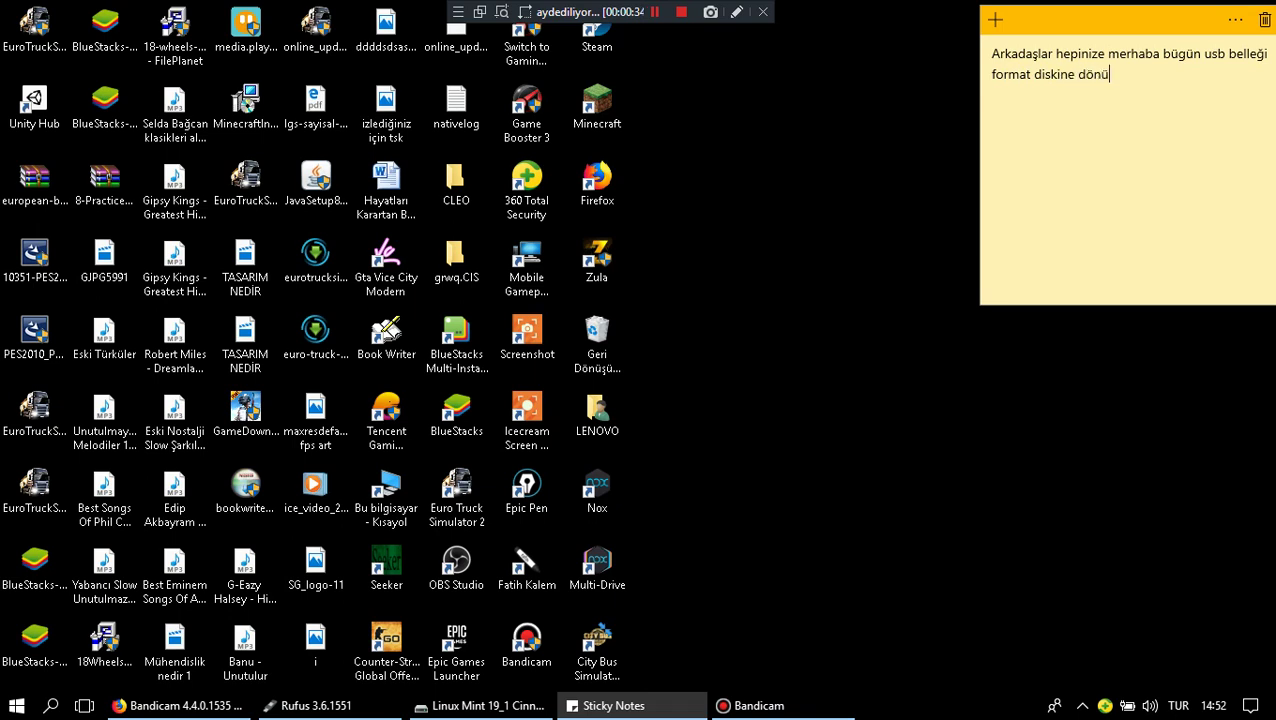
type("ştüreceğizz")
key("BackSpace")
type(".")
- Add "İlk olarak rufus a ve bir iso dosyasına ihtiyacımız var" to the sticky note
type("ll")
type("k ")
type("olara")
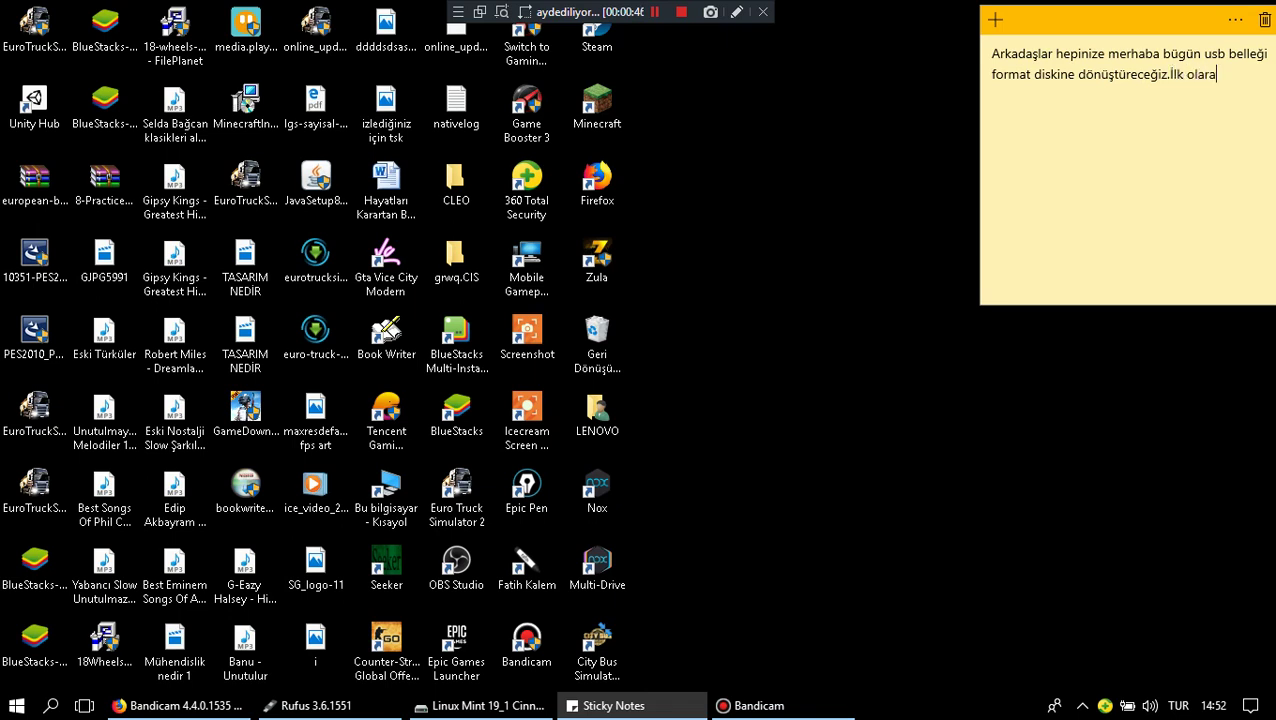
type("k rufus a ve bir iso")
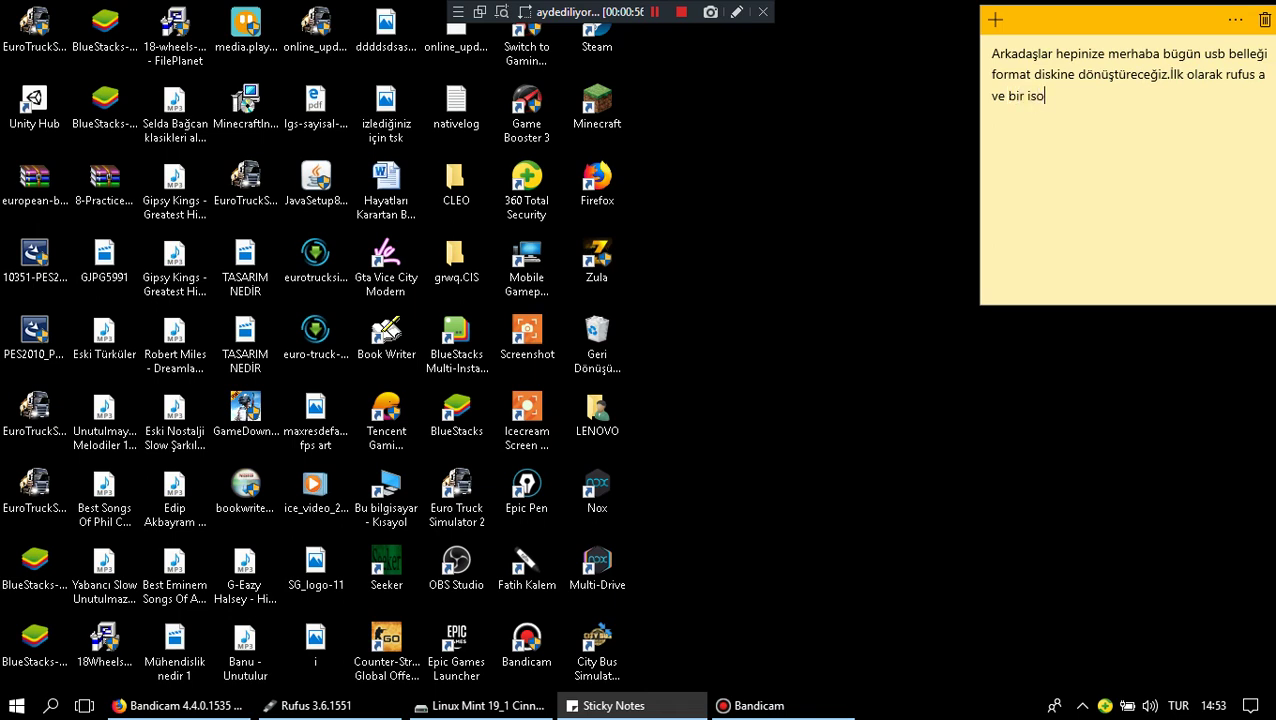
type(" dosya")
key("BackSpace")
key("BackSpace")
key("BackSpace")
key("BackSpace")
type("osyasına ihtiya")
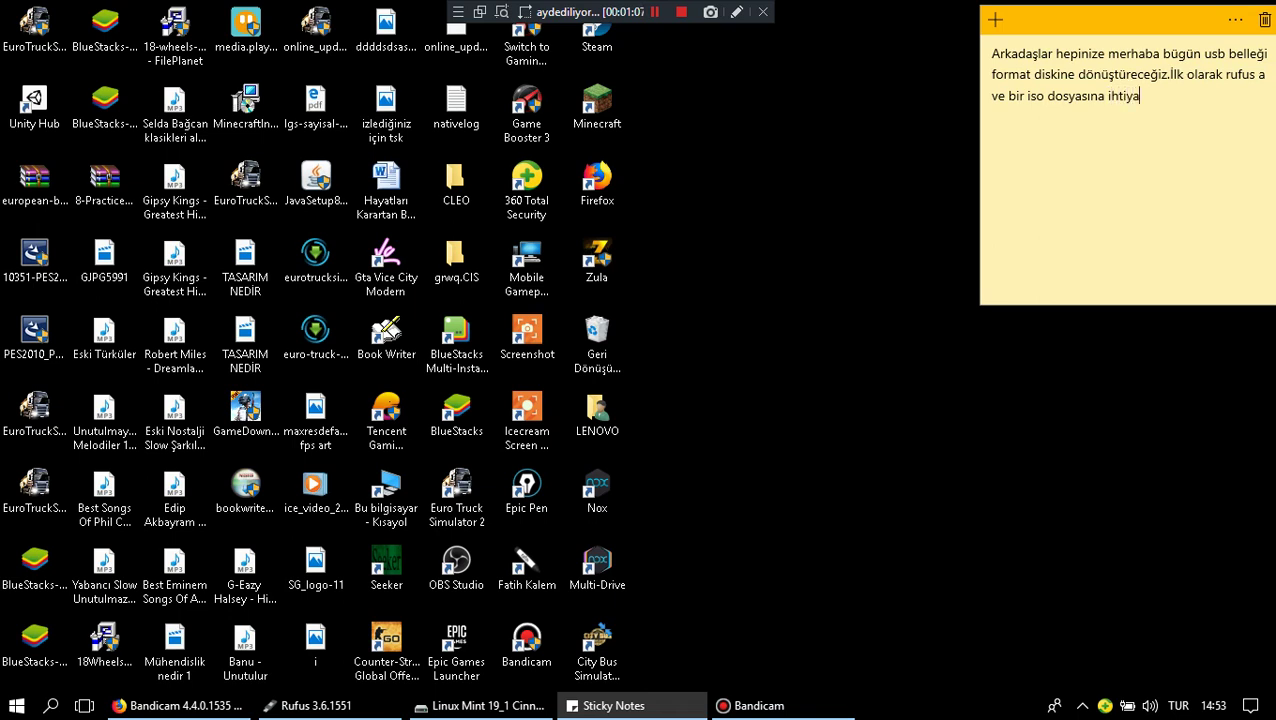
type("cımız var")
- Extend the sticky note with "ben linux kullanacağım."
left_click(782, 706)
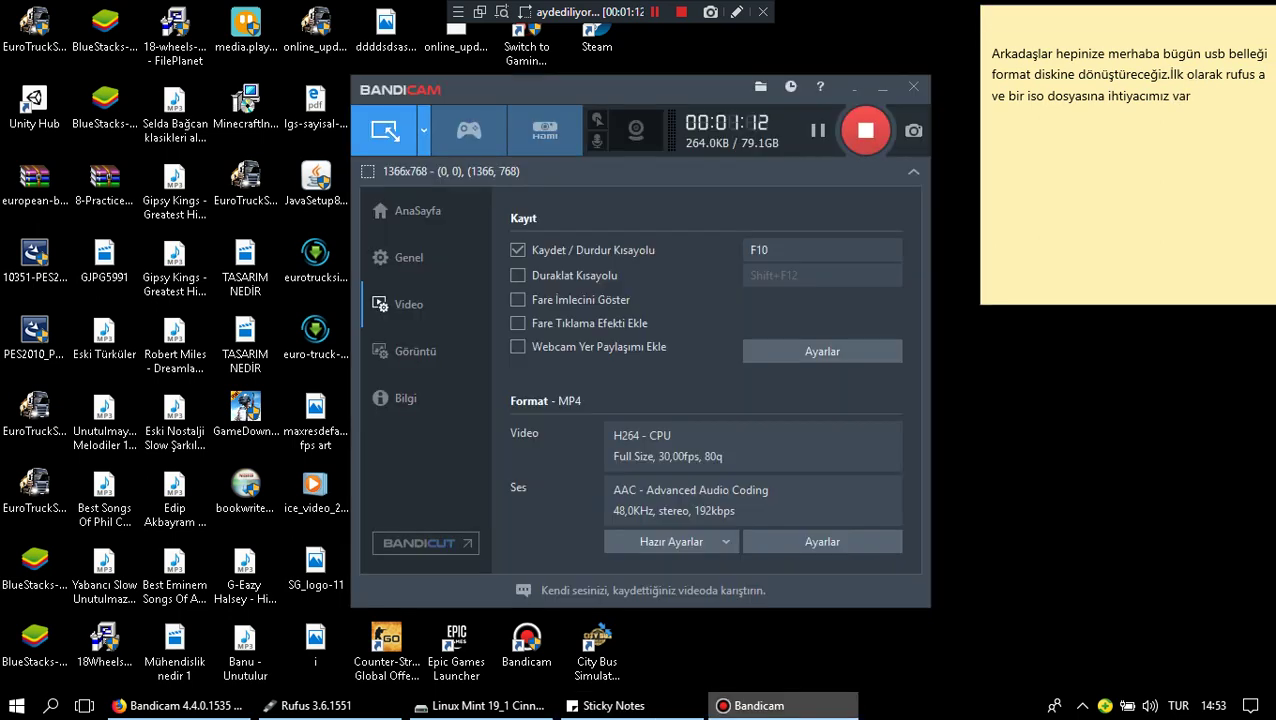
left_click(853, 88)
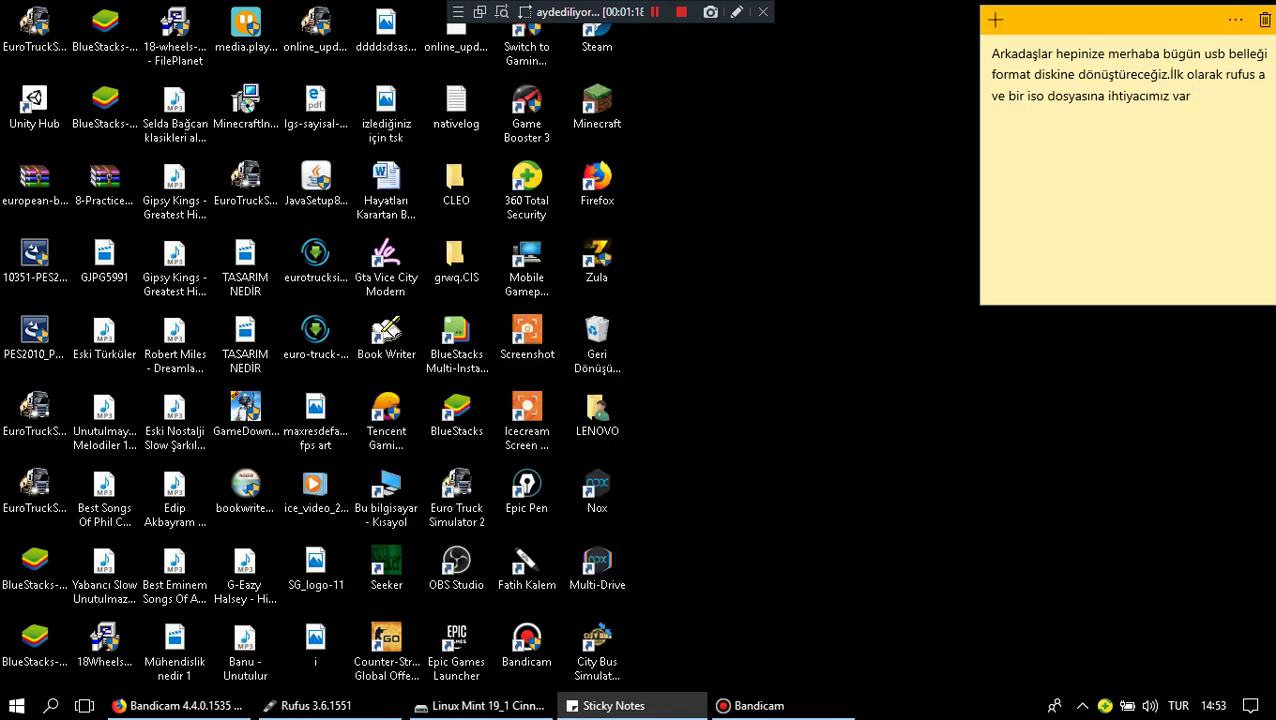
type("ben linux kullanaca")
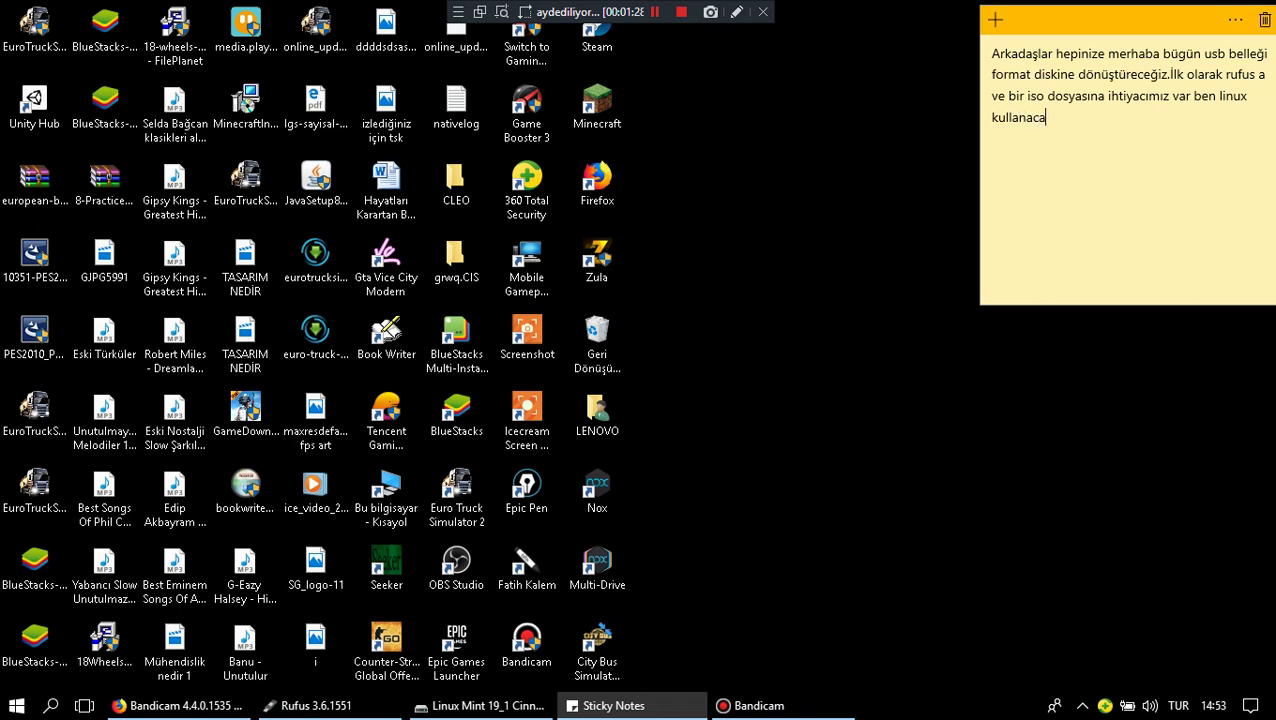
type("ğım.")
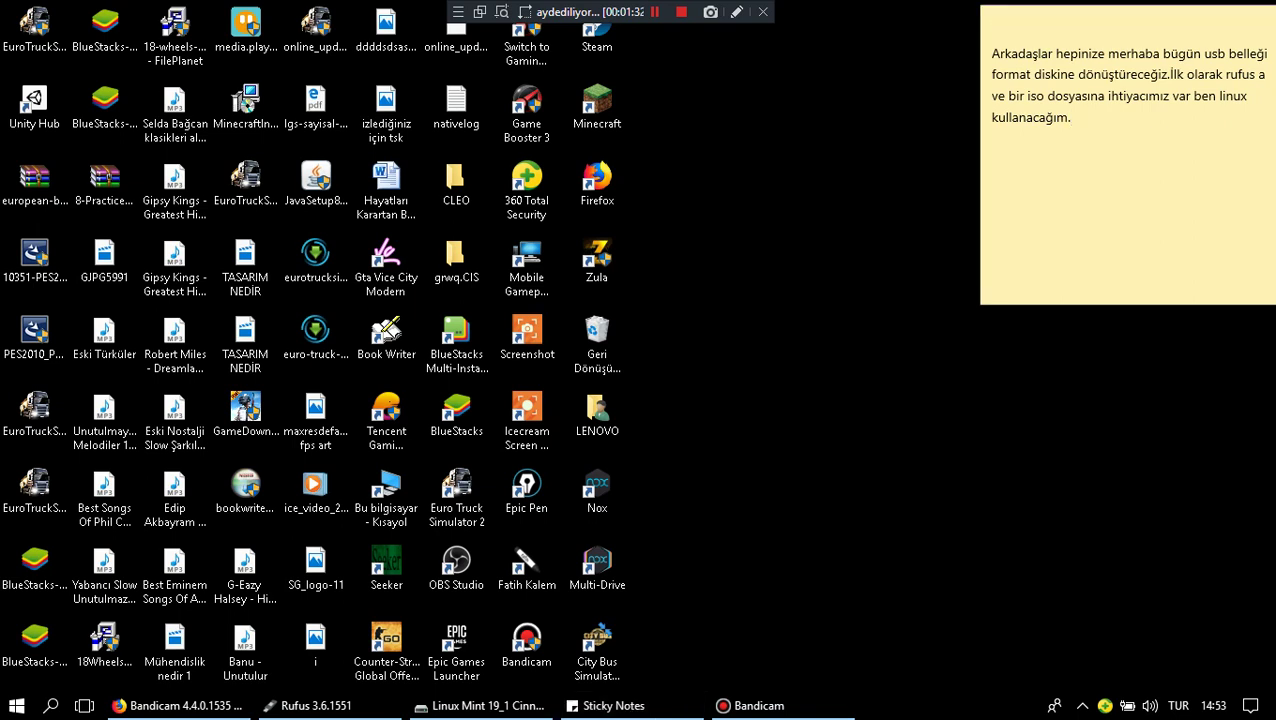
- Switch to Rufus and circle its window title "Rufus 3.6.1551" in red with the screen-drawing pen
left_click(330, 706)
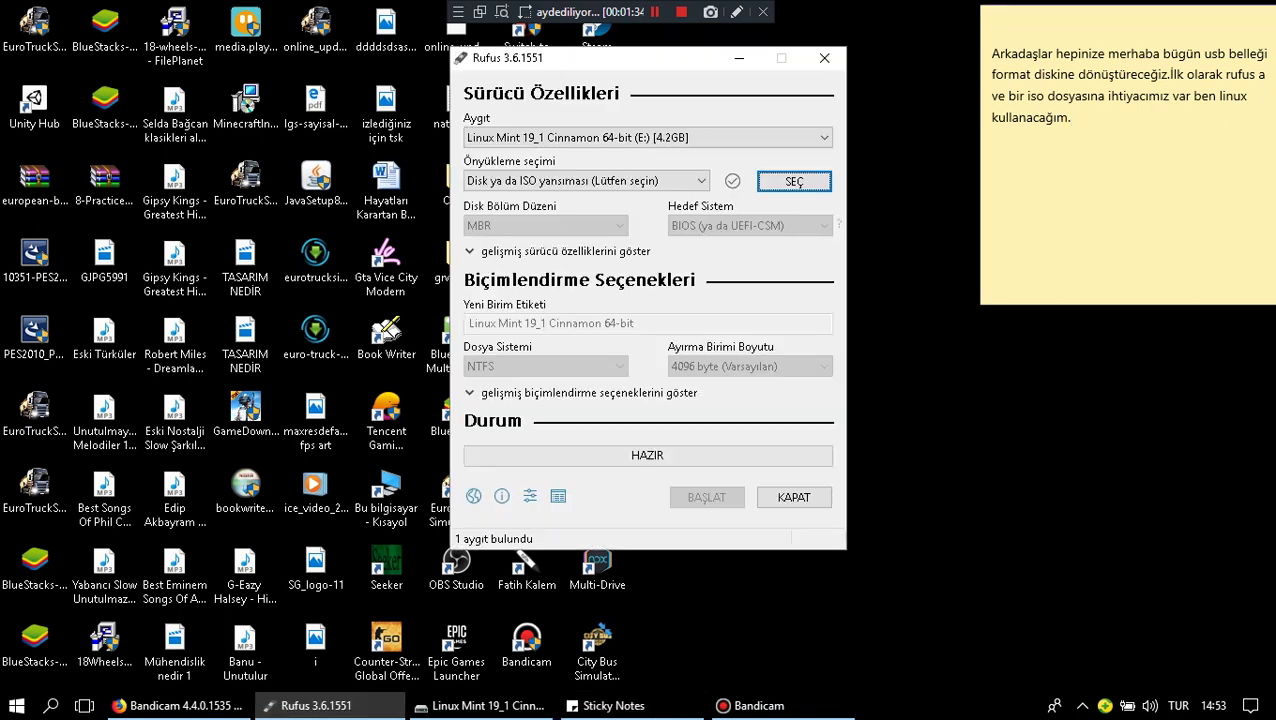
left_click(737, 12)
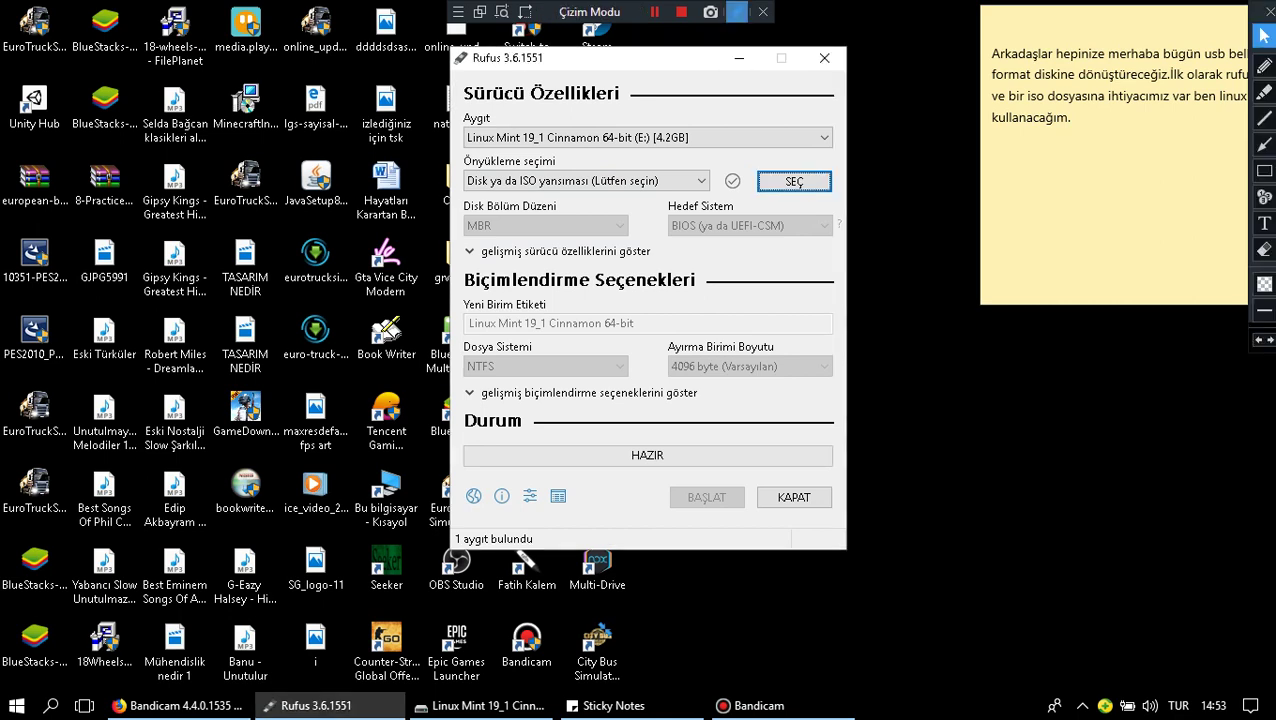
left_click(737, 12)
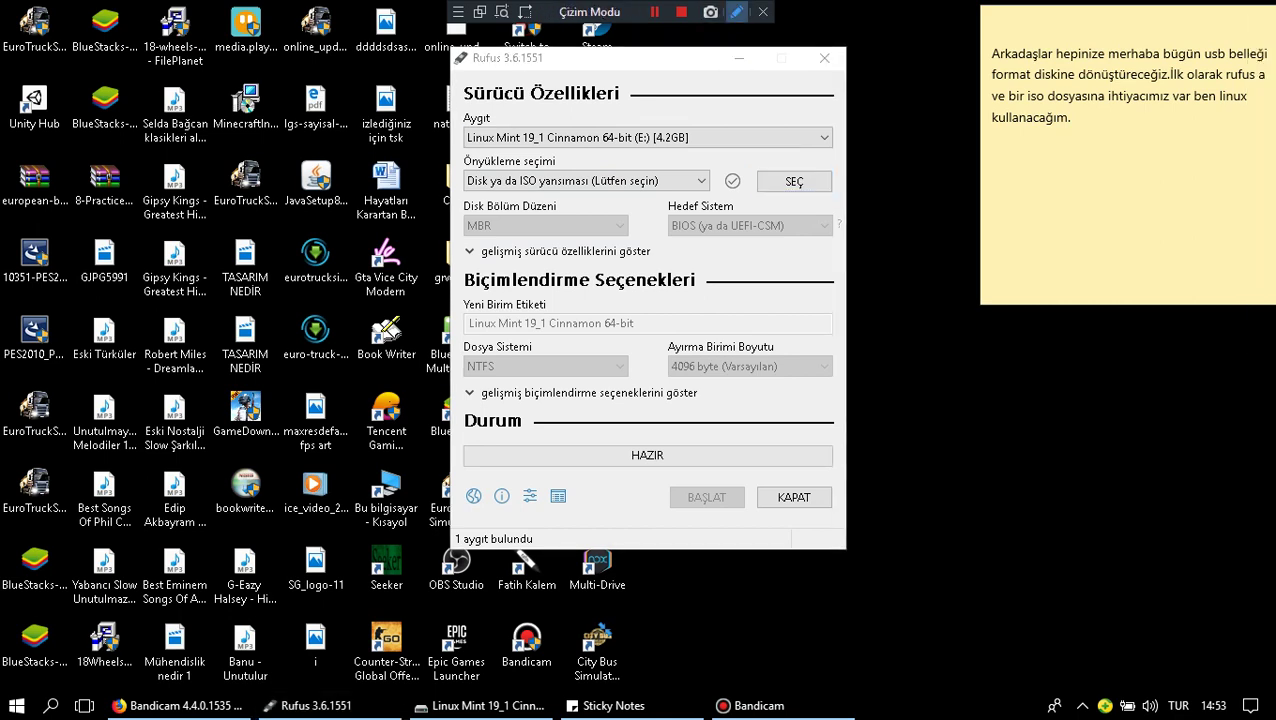
left_click(736, 12)
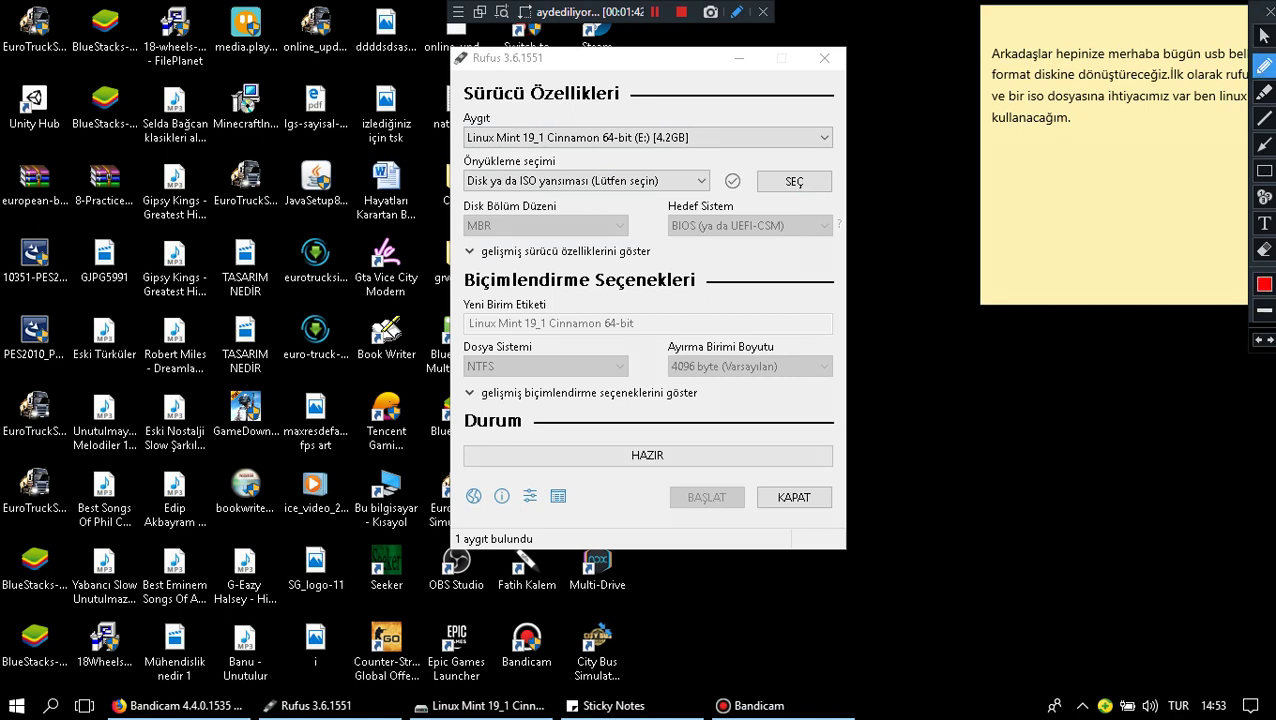
mouse_move(484, 70)
left_mouse_down()
mouse_move(546, 68)
mouse_move(528, 46)
mouse_move(458, 50)
mouse_move(532, 64)
left_mouse_up()
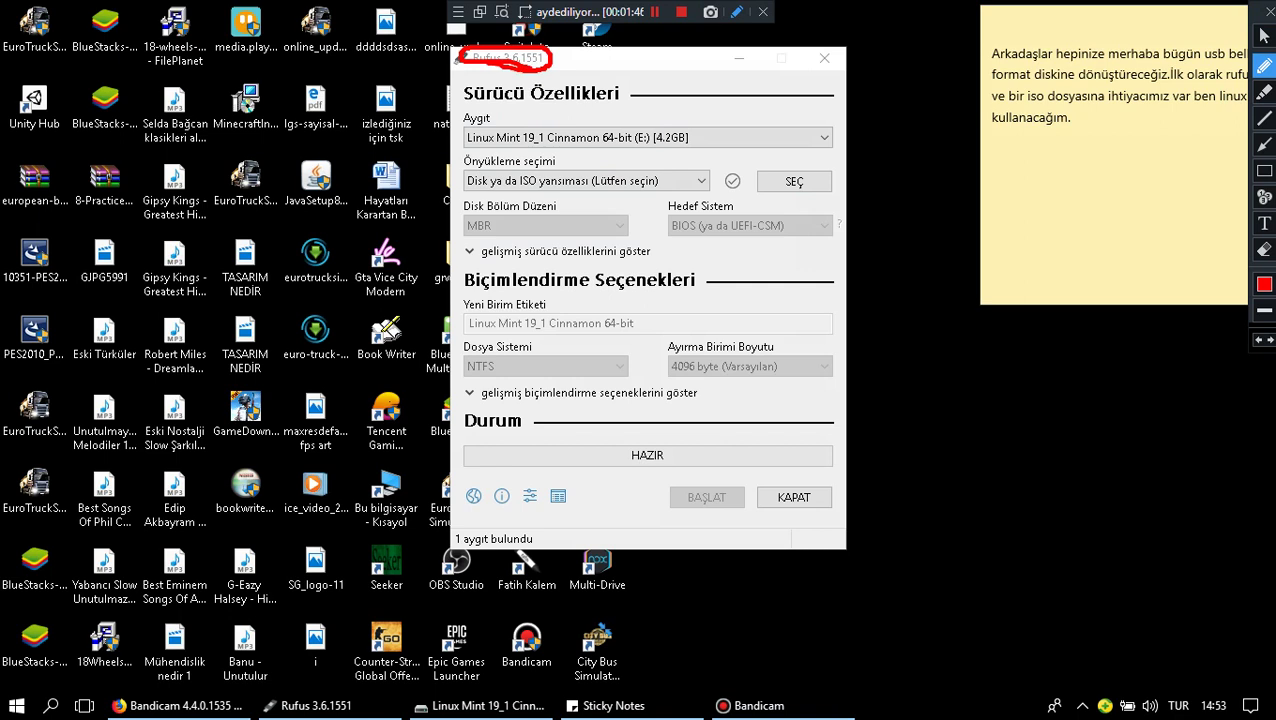
- Erase the red circle around the Rufus title and leave drawing mode
left_click(1264, 37)
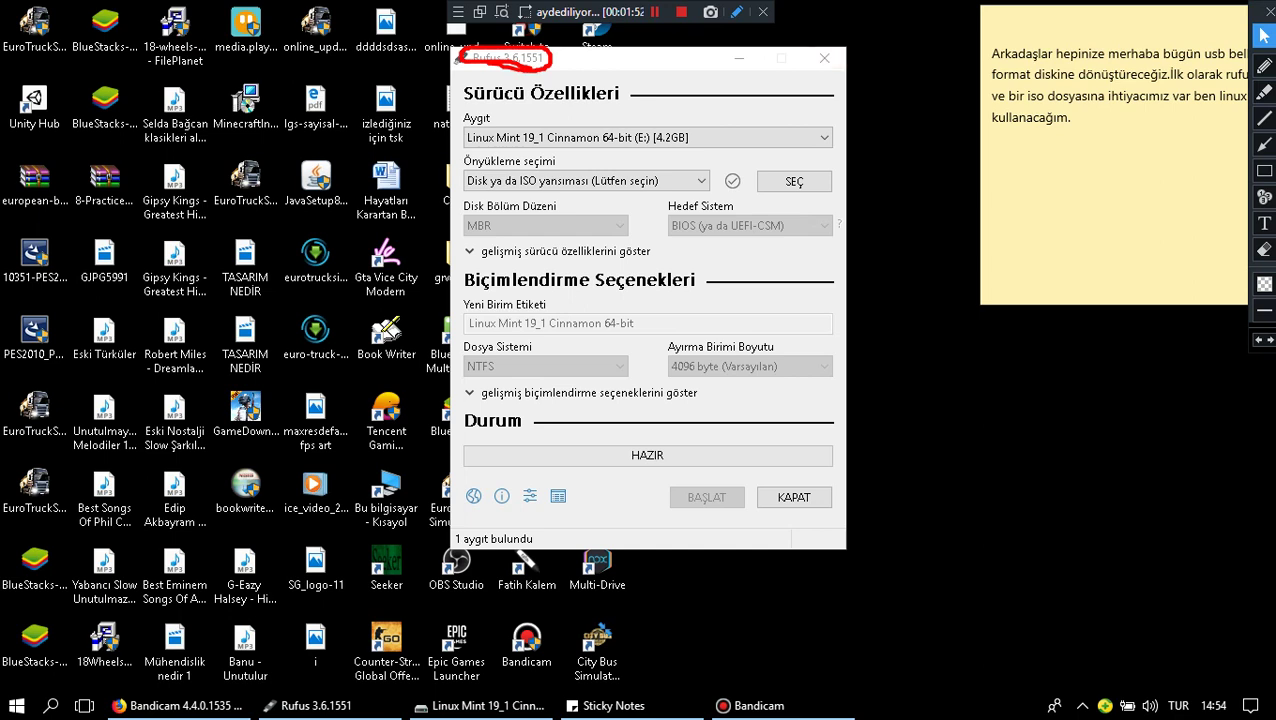
left_click(1264, 249)
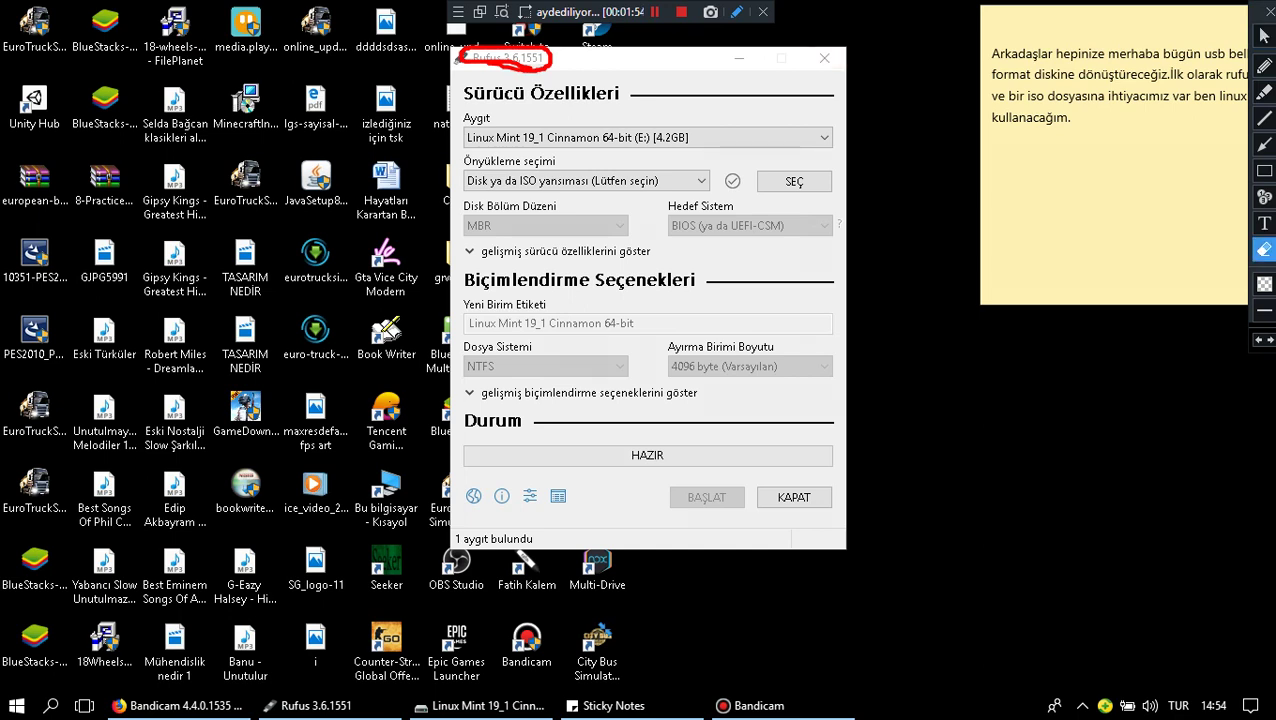
left_click_drag(540, 70, 517, 69)
left_click_drag(525, 66, 495, 67)
left_click_drag(517, 53, 465, 60)
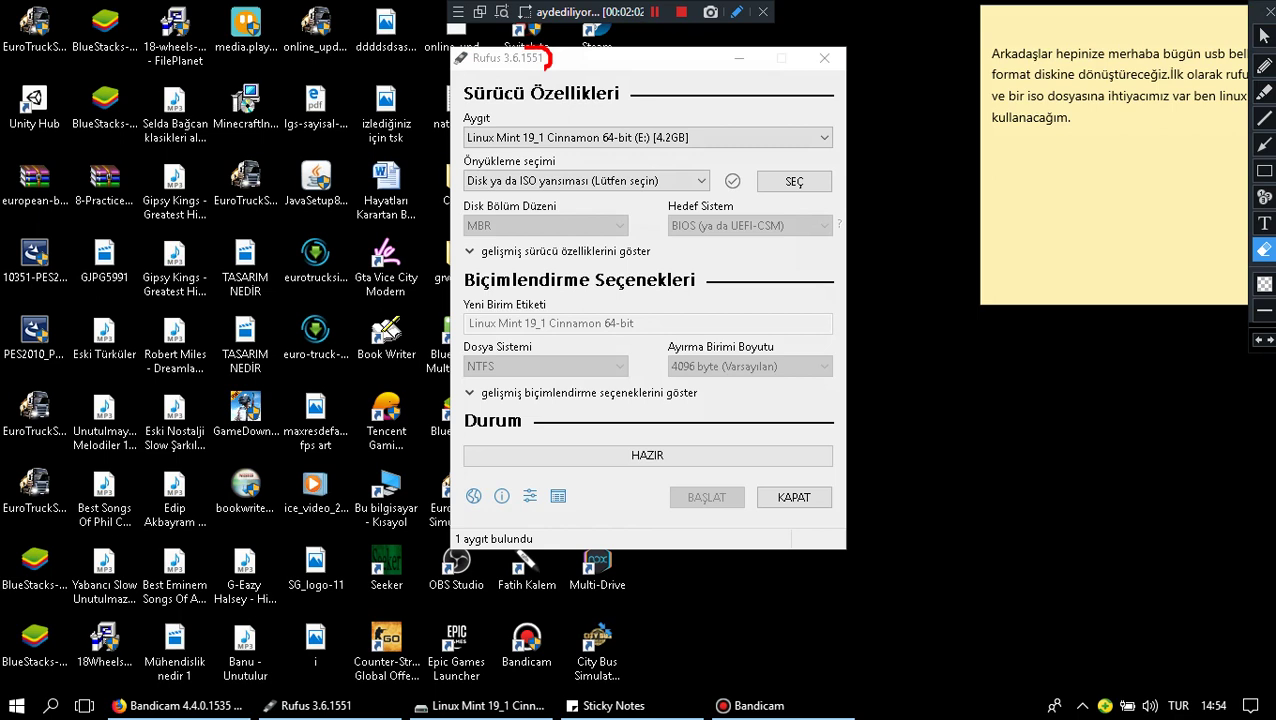
mouse_move(558, 57)
left_mouse_down()
mouse_move(541, 56)
mouse_move(546, 66)
mouse_move(546, 50)
left_mouse_up()
left_click(1263, 37)
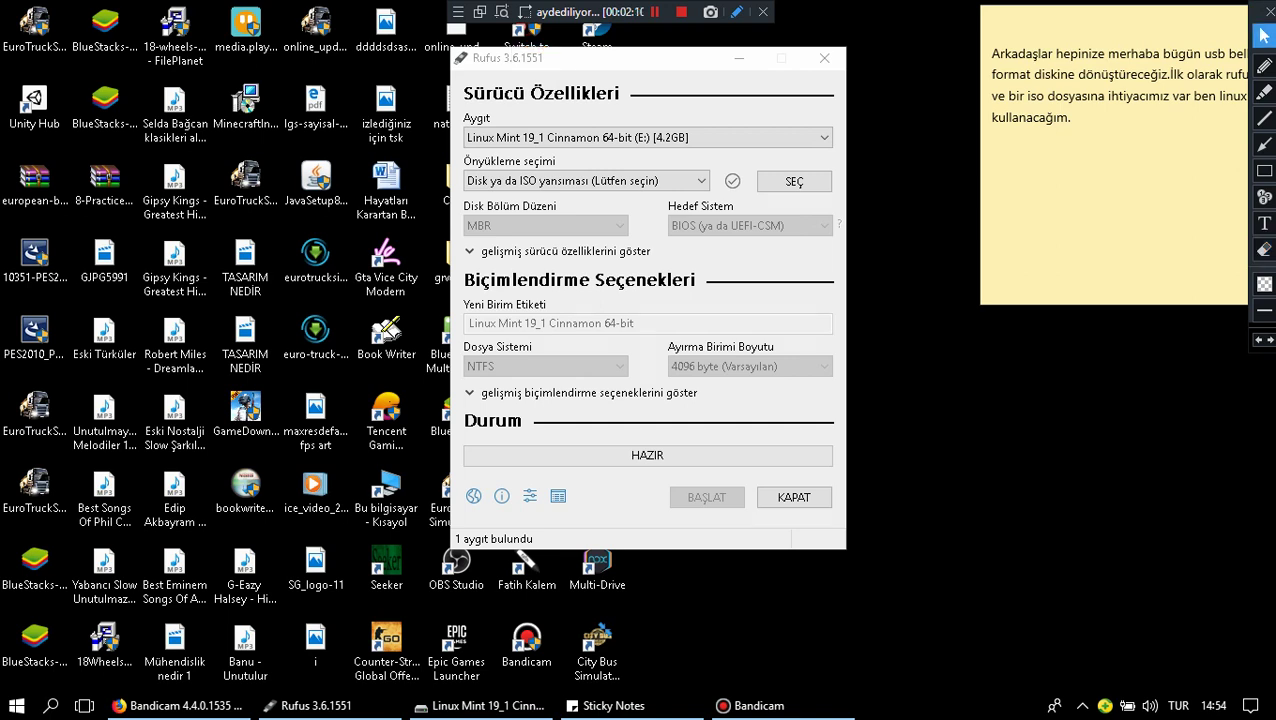
left_click(736, 12)
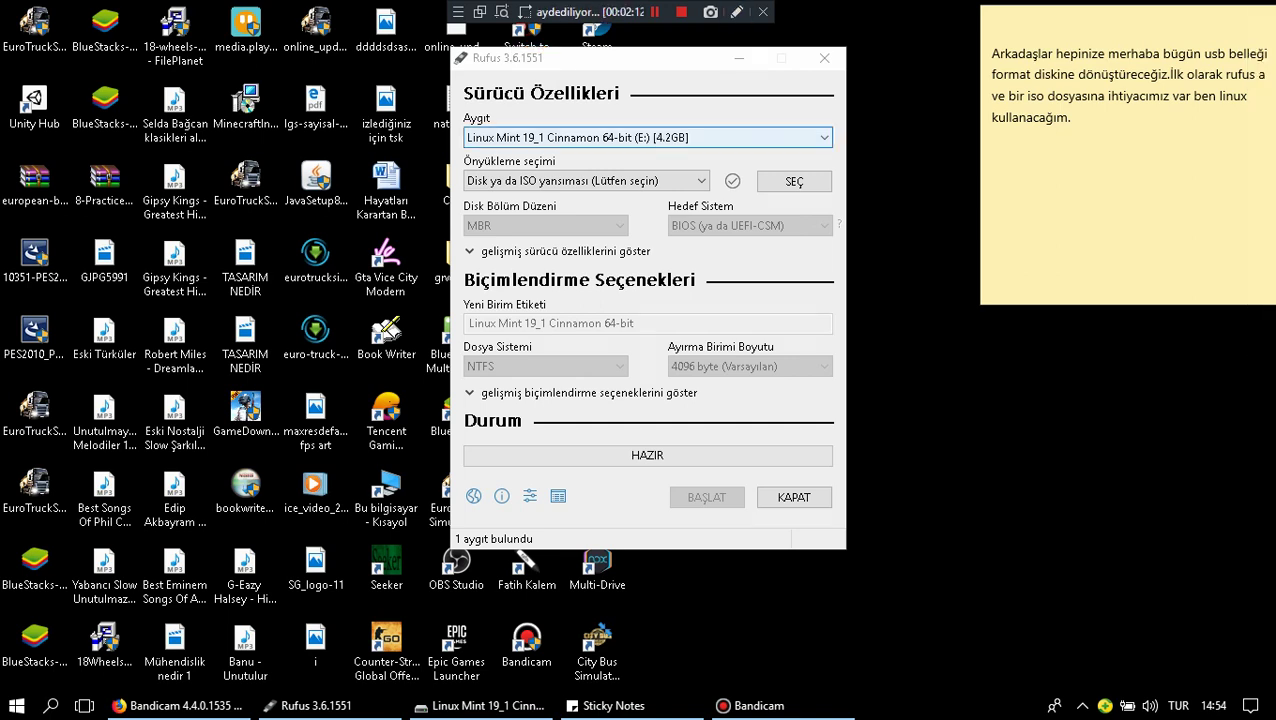
- Examine the available choices for the device (Aygıt) and the boot selection (Önyükleme seçimi) in Rufus
left_click(648, 138)
left_click(648, 156)
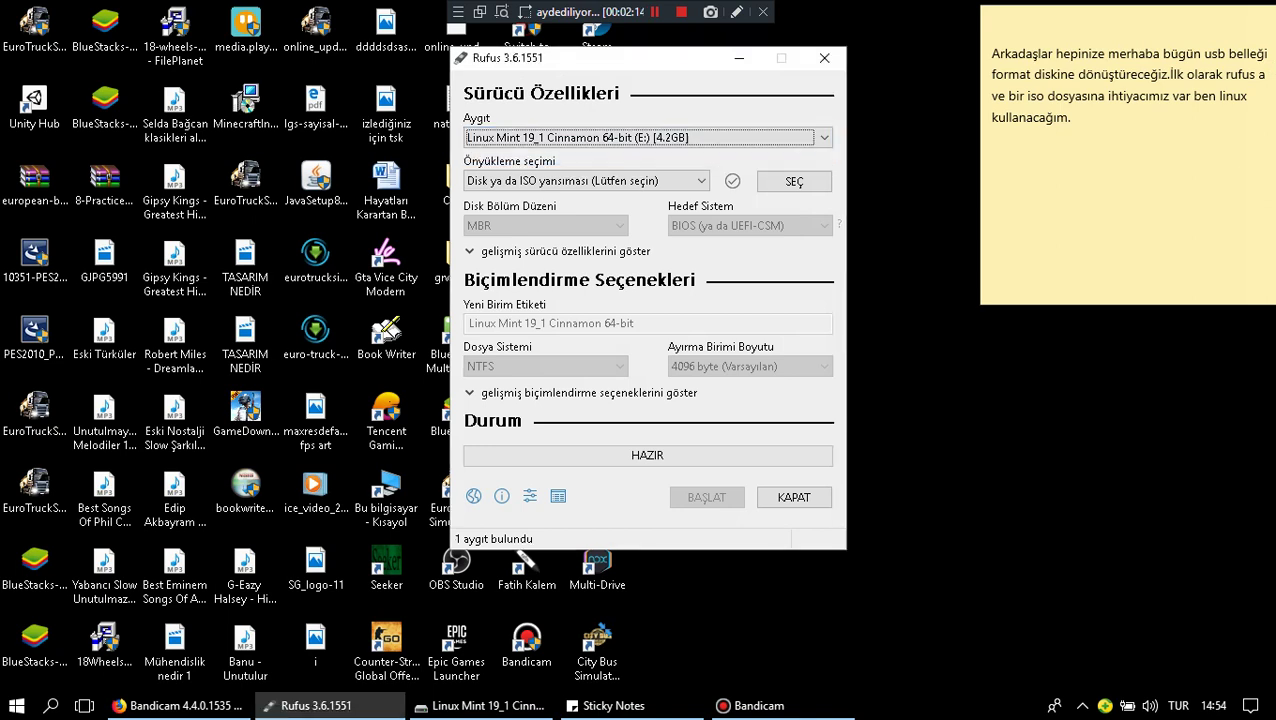
left_click(648, 138)
key("F4")
key("F4")
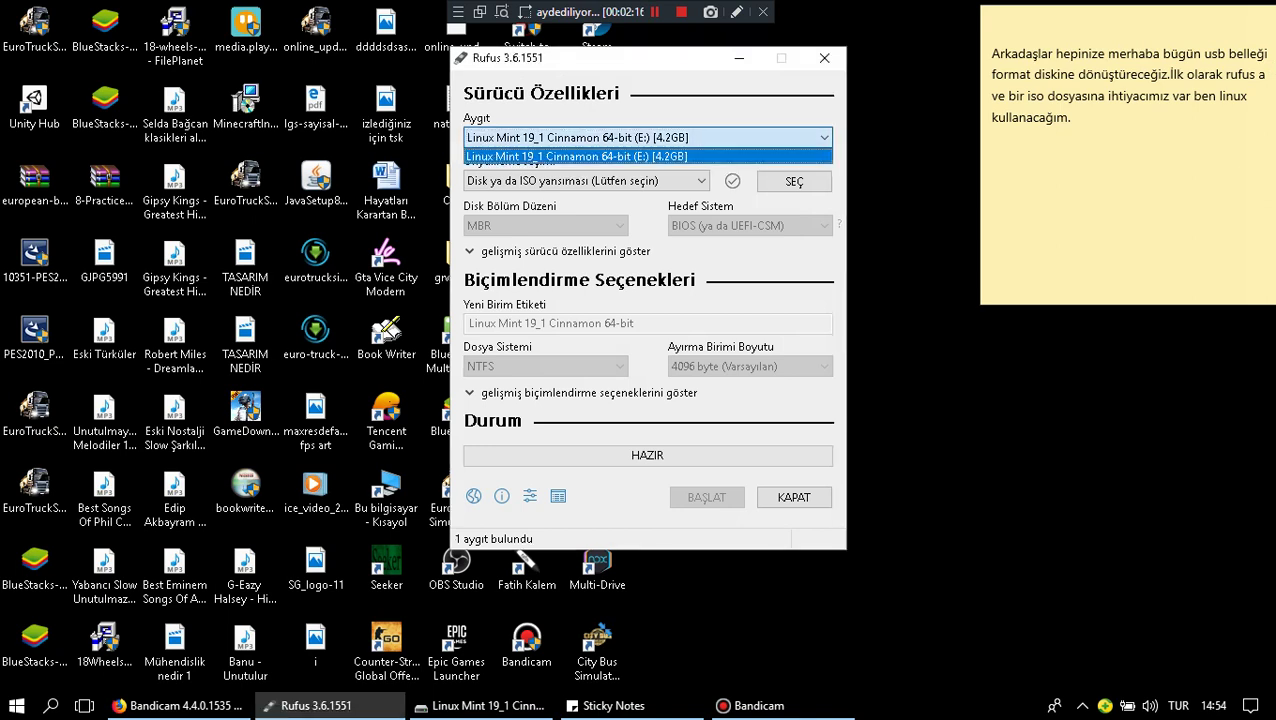
key("F4")
key("Tab")
key("F4")
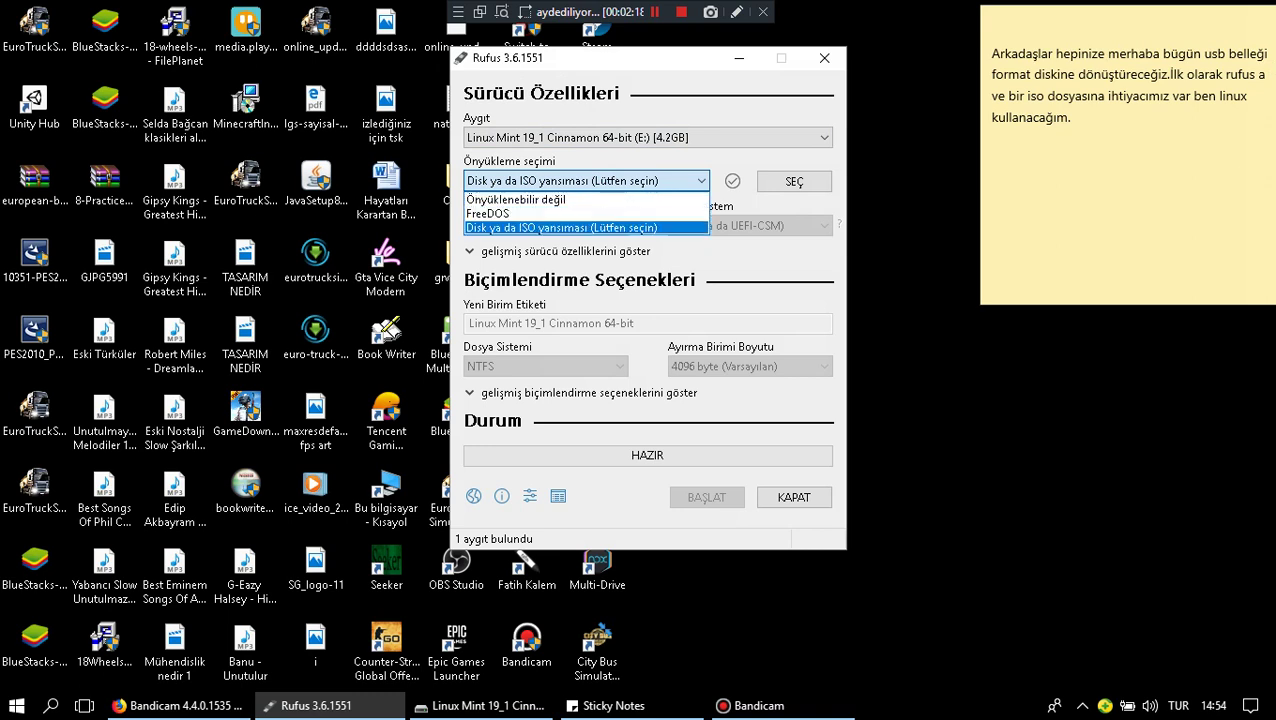
left_click(586, 181)
key("F4")
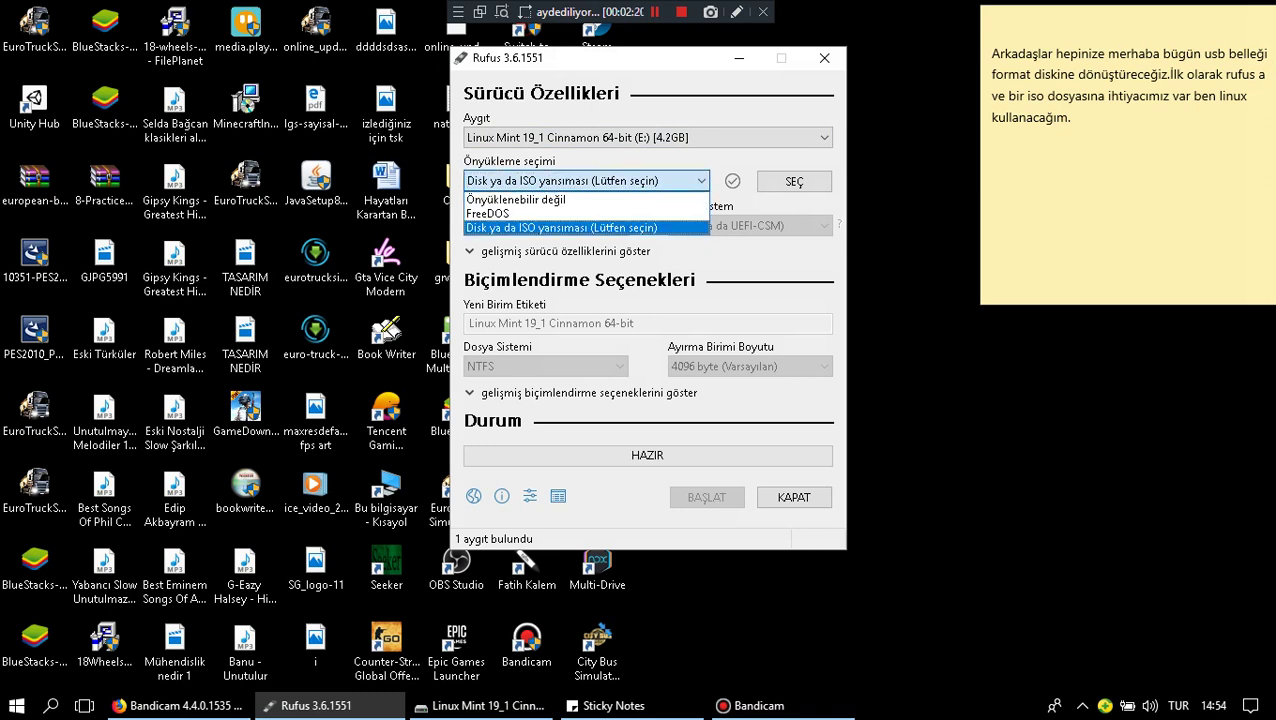
key("F4")
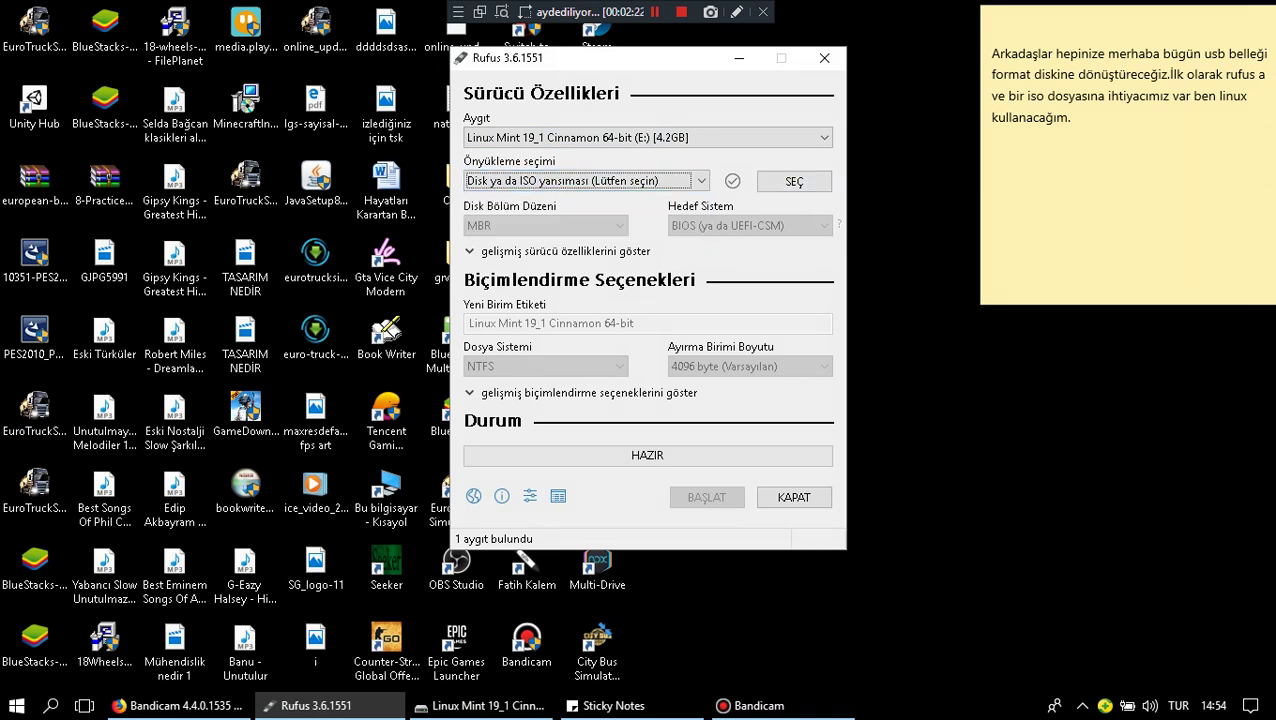
- Switch to the sticky note and add "Şimdi iso yu seçiyoruz."
key("alt+Tab")
type("Şimdi ")
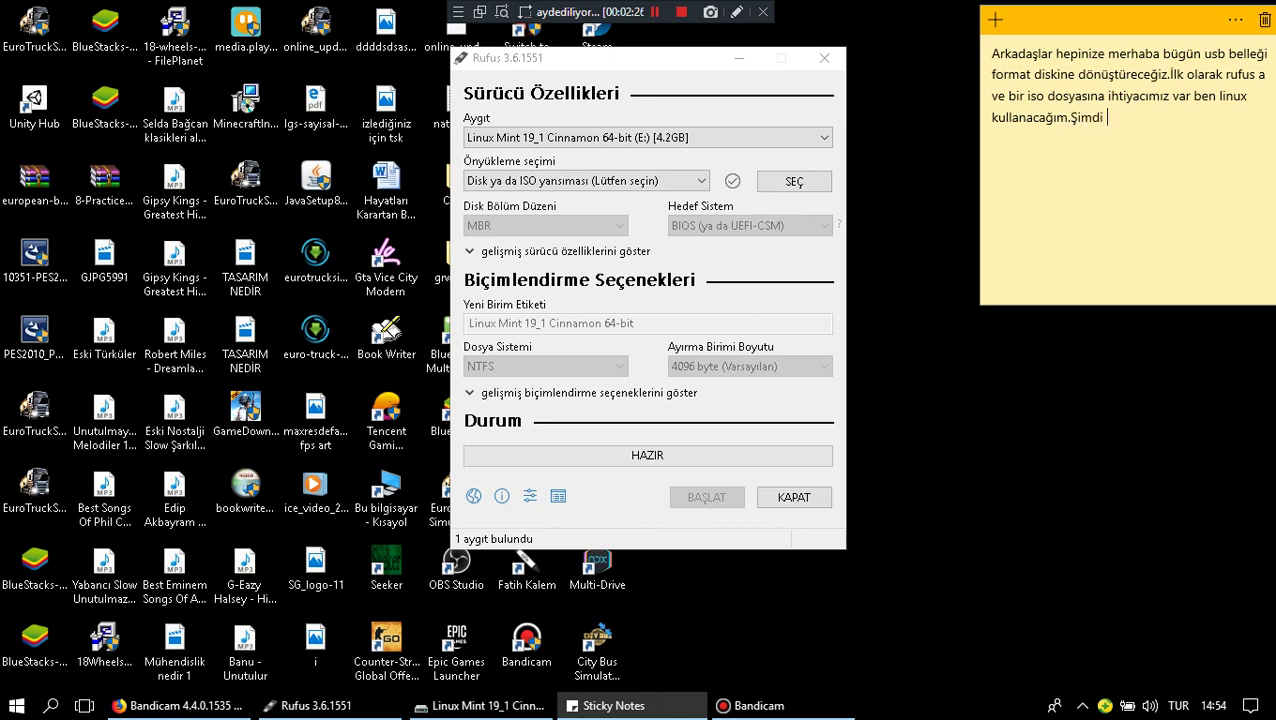
type("iso yu seçiyoruz.")
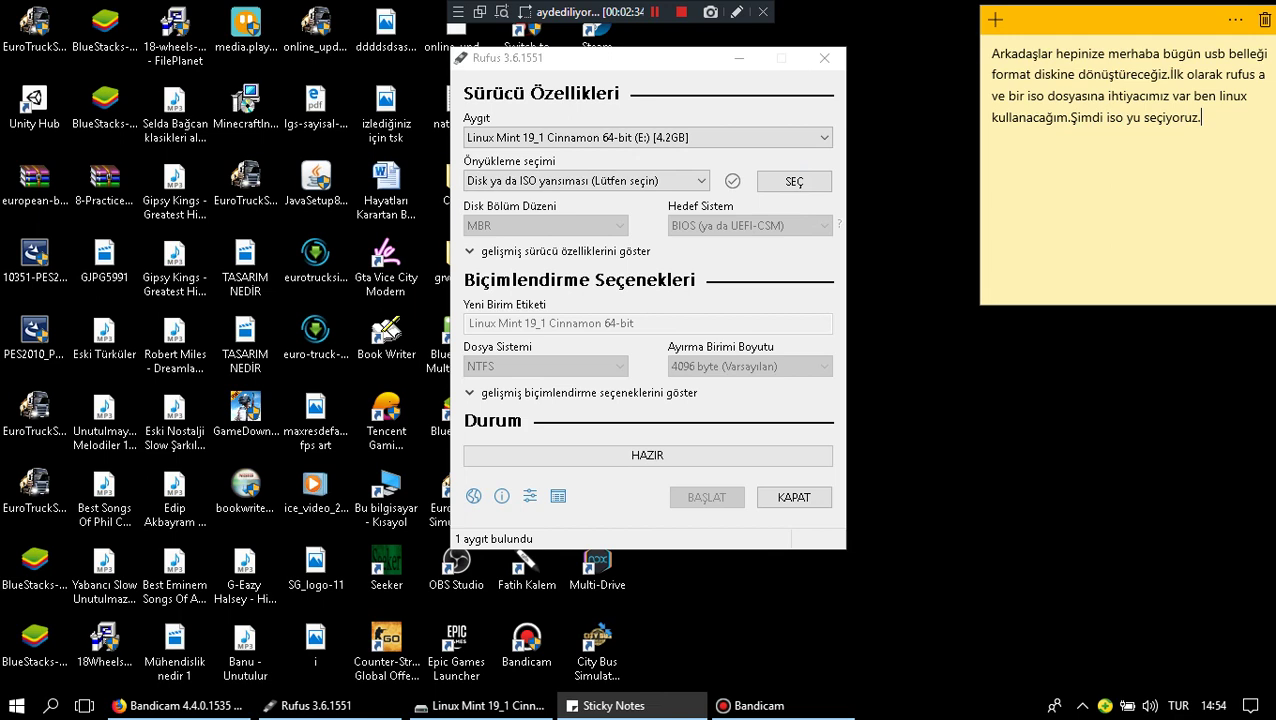
- Load linuxmint-19.1-cinnamon-64bit from the İndirilenler folder as the boot image in Rufus
left_click(794, 181)
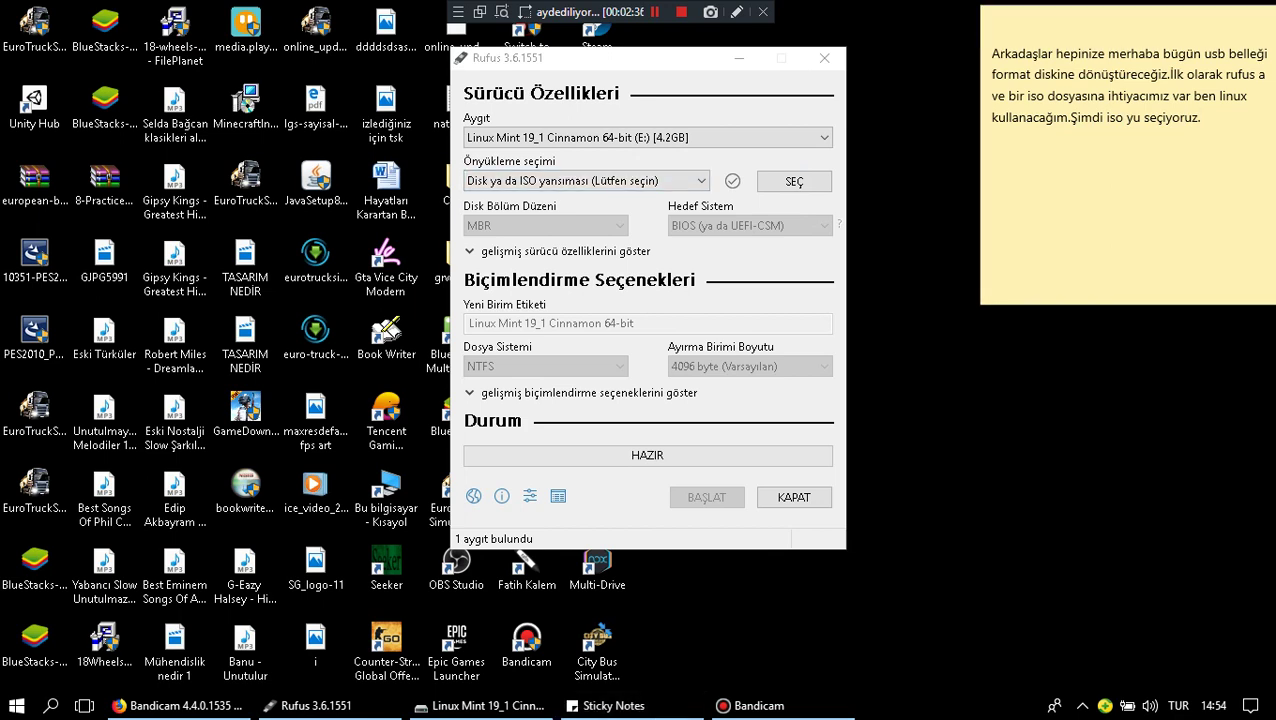
left_click(794, 181)
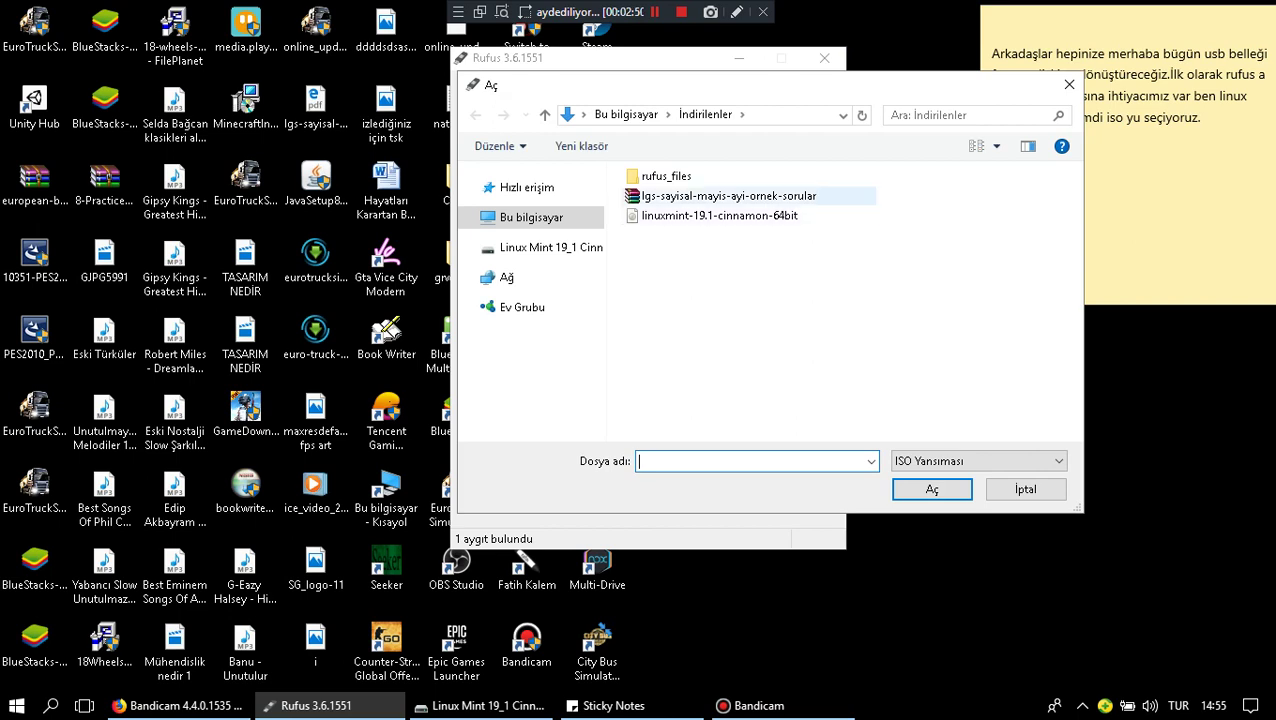
left_click(720, 216)
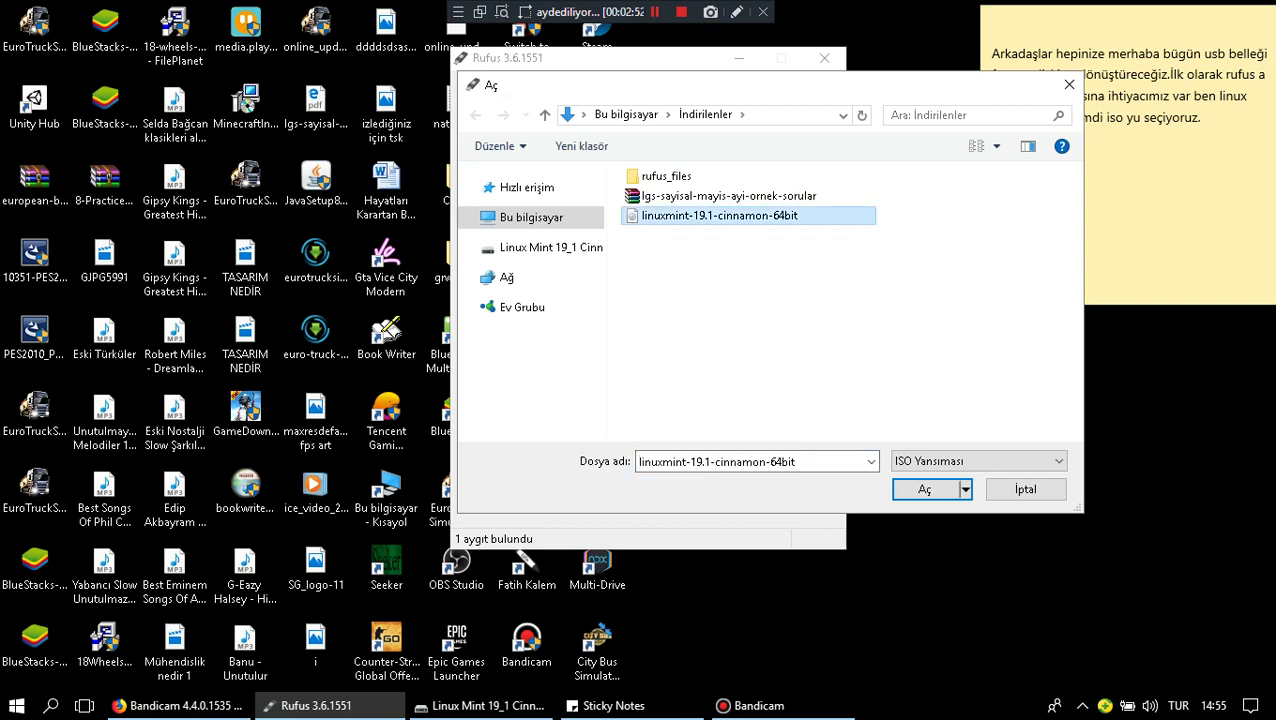
left_click(925, 489)
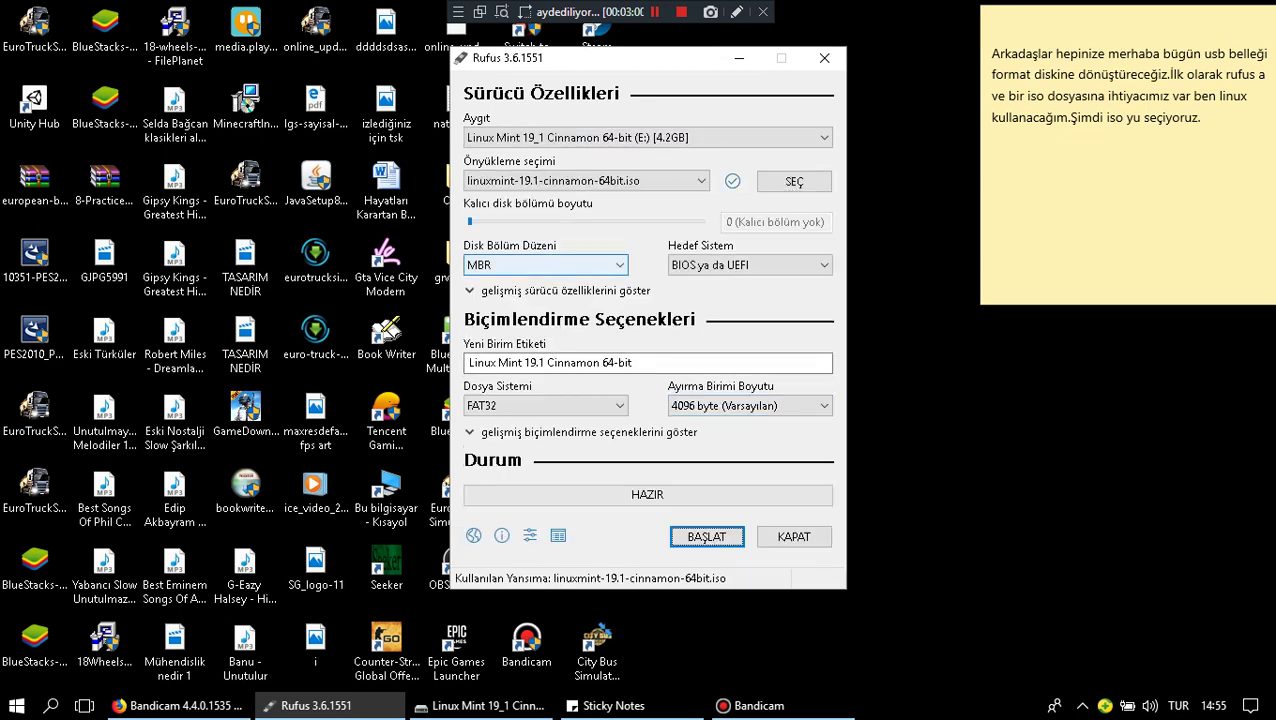
- Choose MBR as the partition scheme and "BIOS ya da UEFI" as the target system
left_click(546, 265)
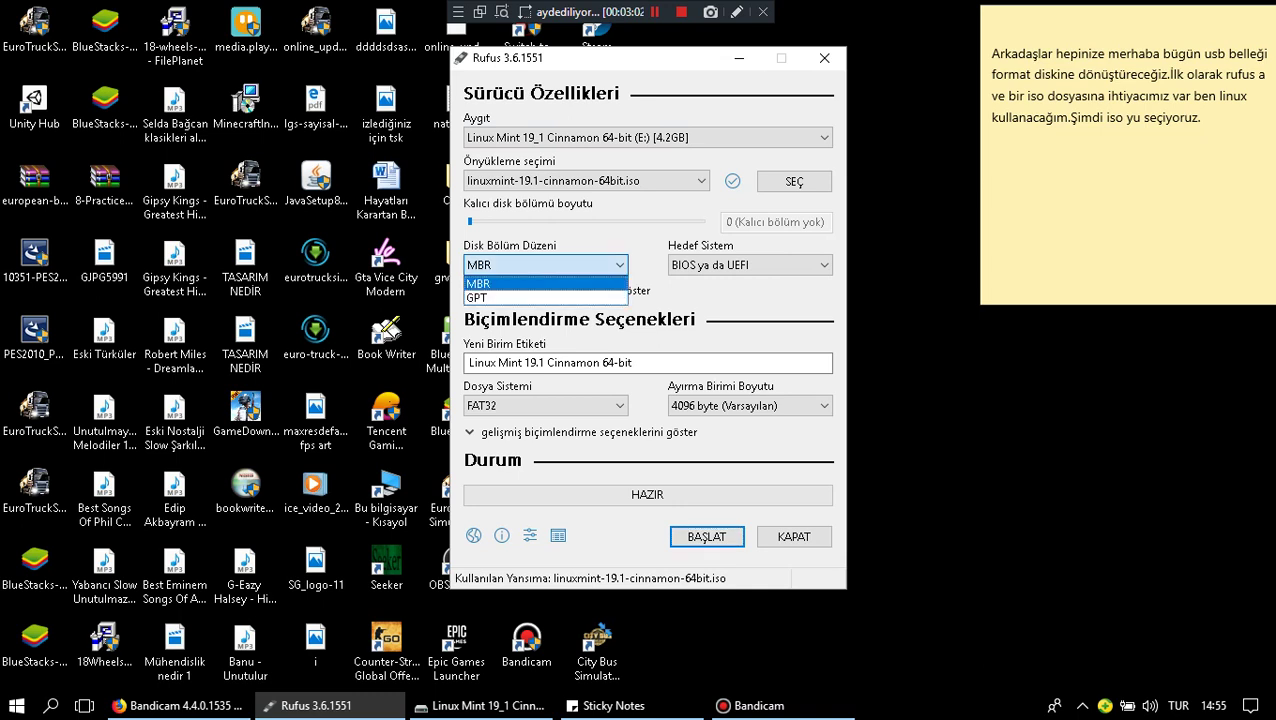
left_click(546, 282)
left_click(750, 265)
left_click(750, 284)
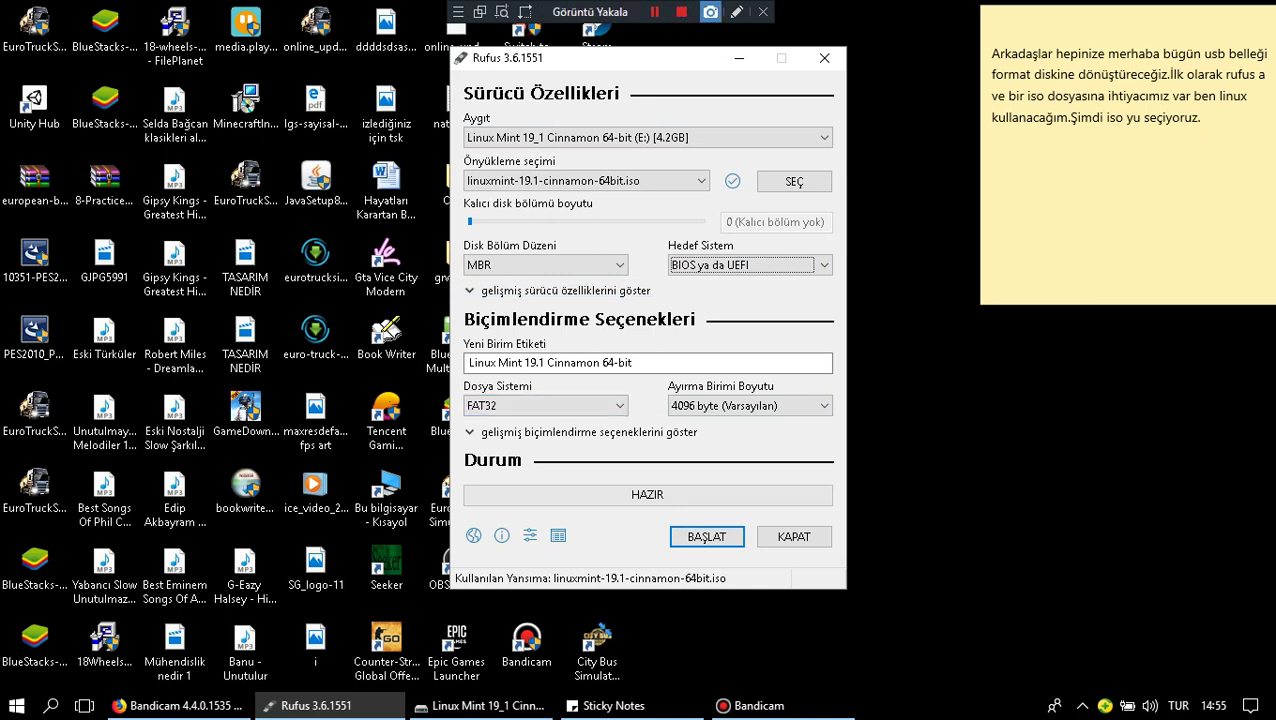
- Circle the FAT32 file system setting in red with the screen-drawing pen
left_click(736, 12)
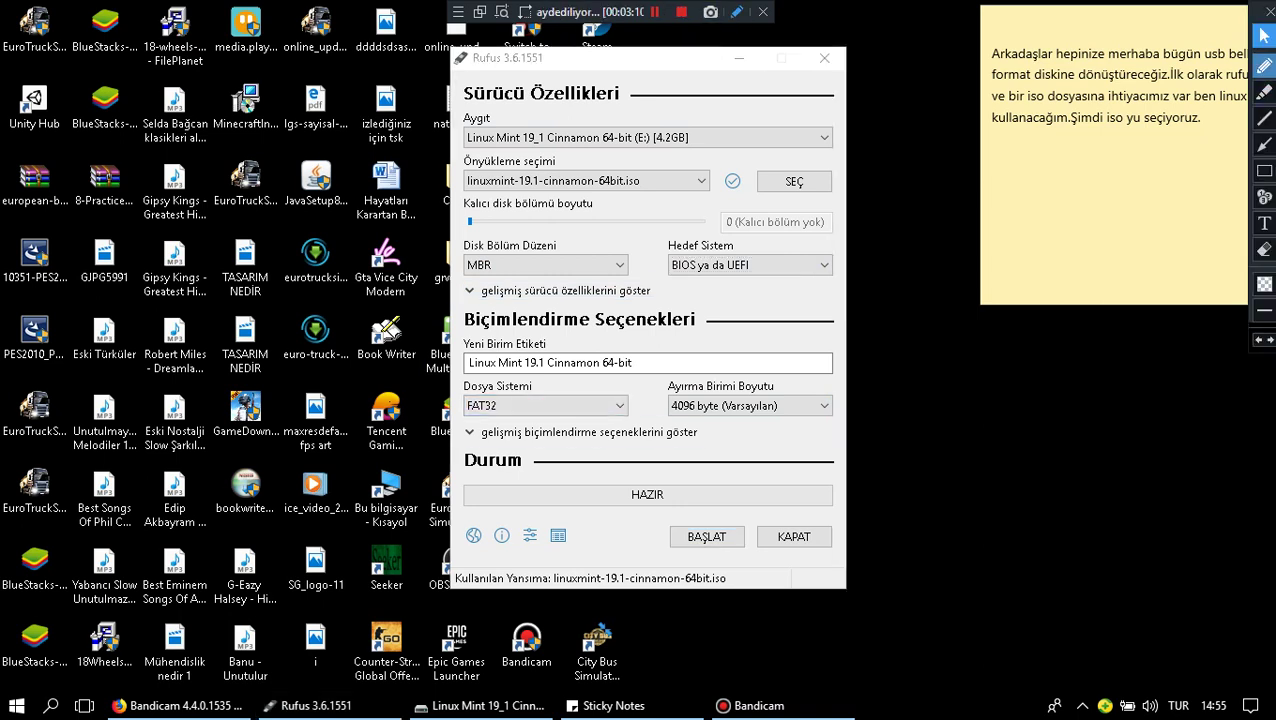
mouse_move(531, 386)
left_mouse_down()
mouse_move(445, 428)
mouse_move(618, 400)
mouse_move(533, 383)
left_mouse_up()
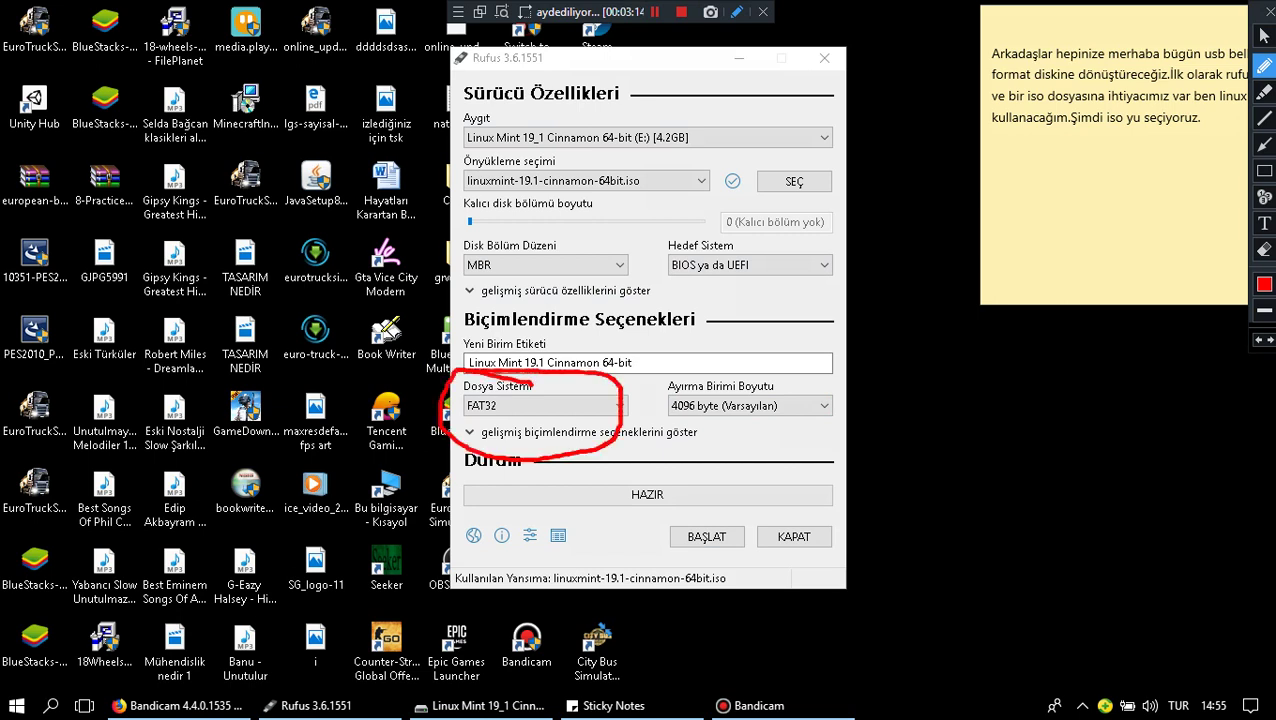
left_click(1264, 36)
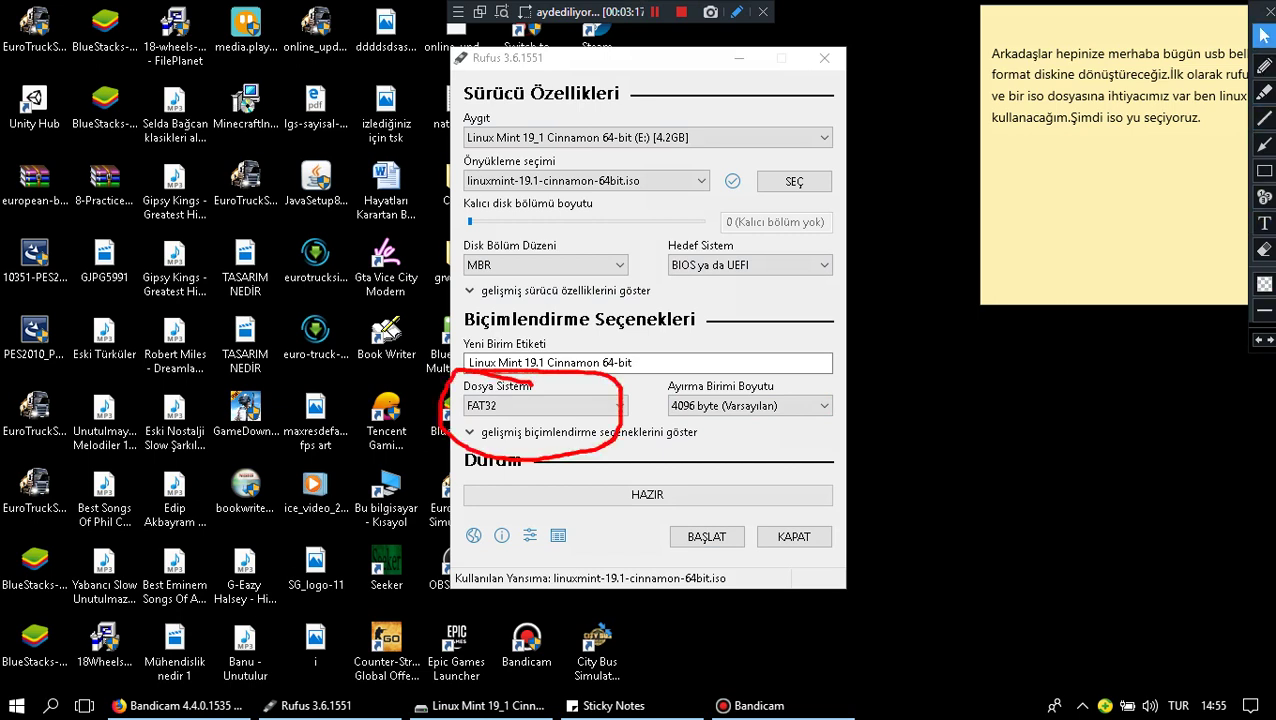
- Append "İşaretli kısım önemli.." to the end of the sticky note text
left_click(1202, 118)
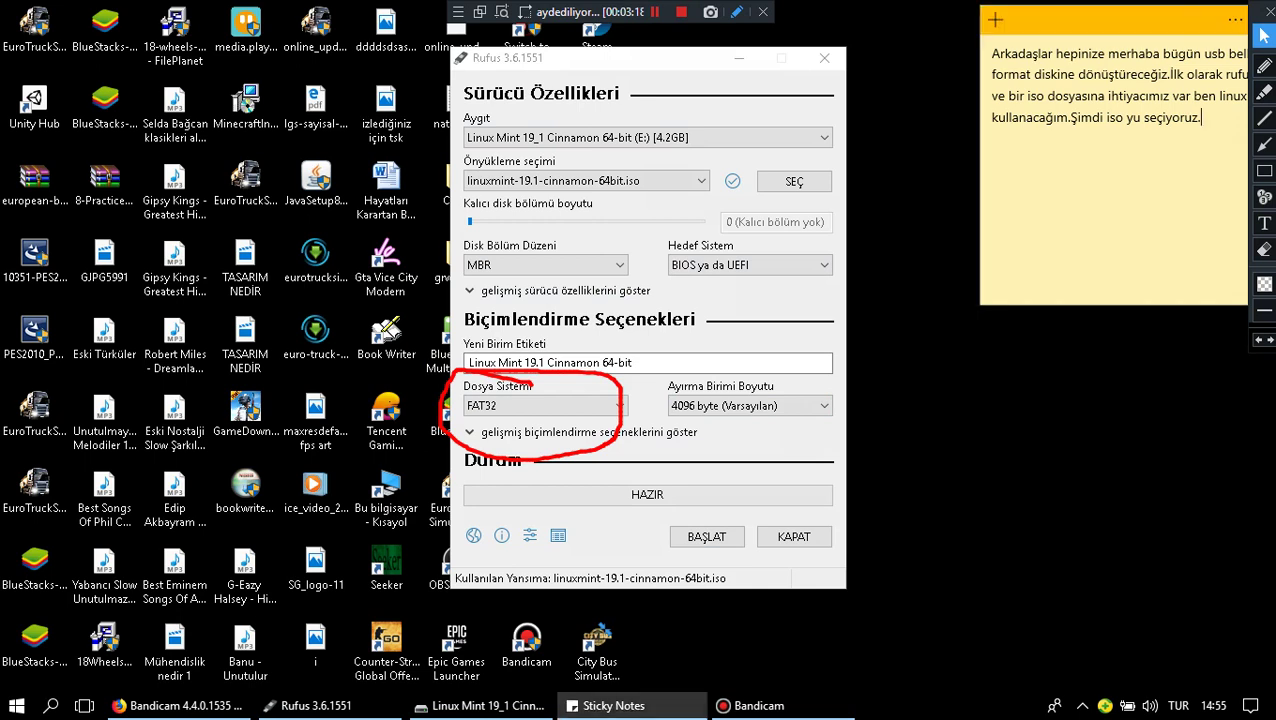
type("İşaret")
type("li k")
type("ısım ön")
type("emli")
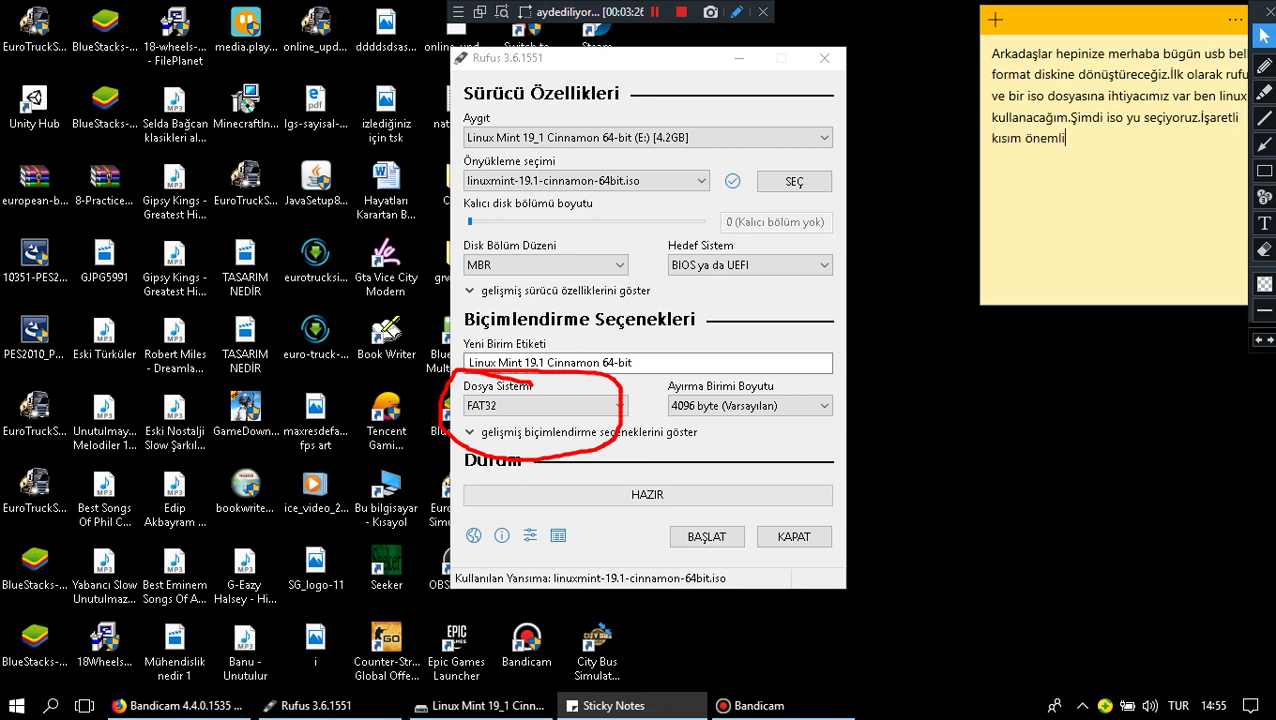
type("..")
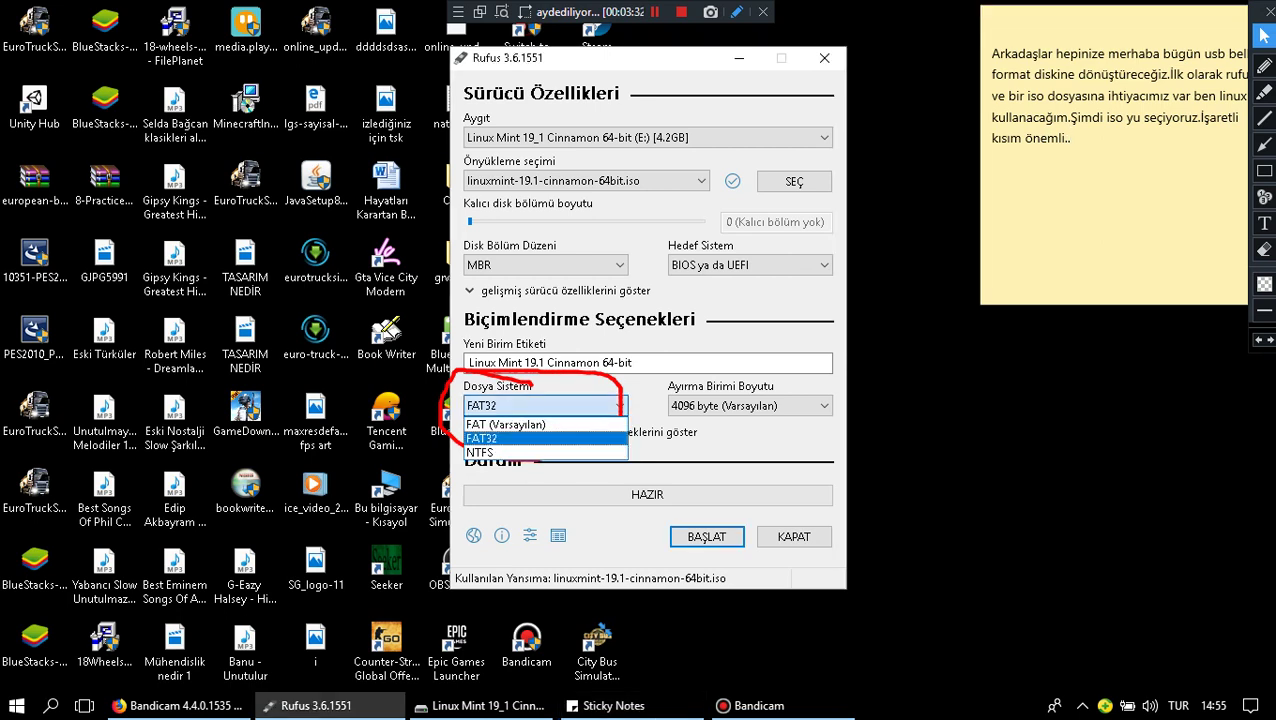
- Set the file system in the Rufus format options to NTFS
left_click(530, 453)
left_click(544, 406)
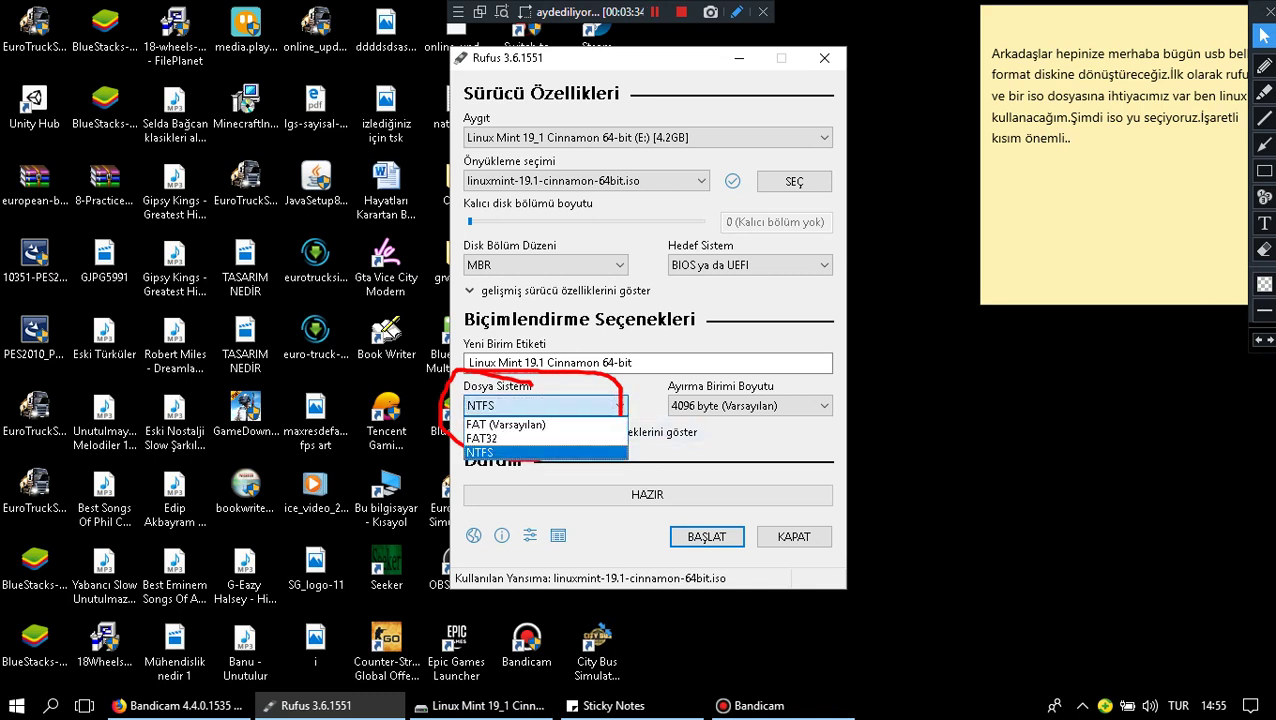
left_click(540, 438)
left_click(544, 406)
left_click(540, 453)
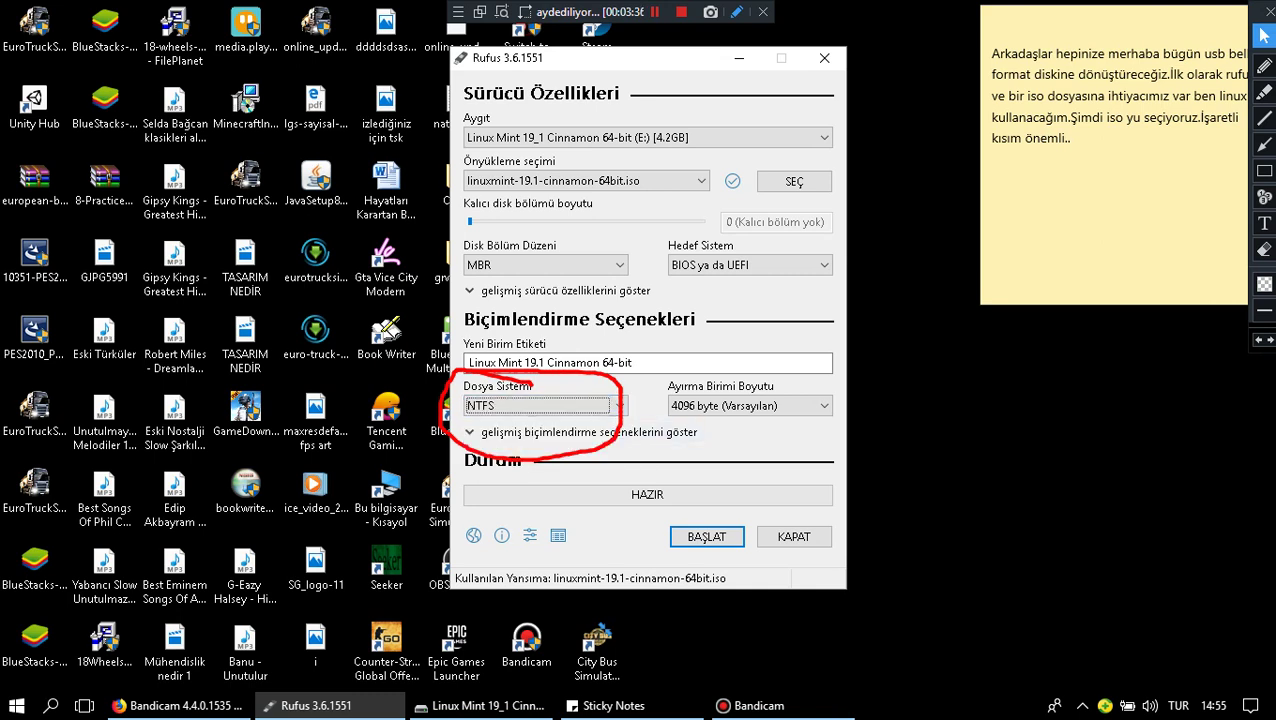
- Try 512 byte as the allocation unit size and restore it to 4096 byte (Varsayılan)
left_click(750, 405)
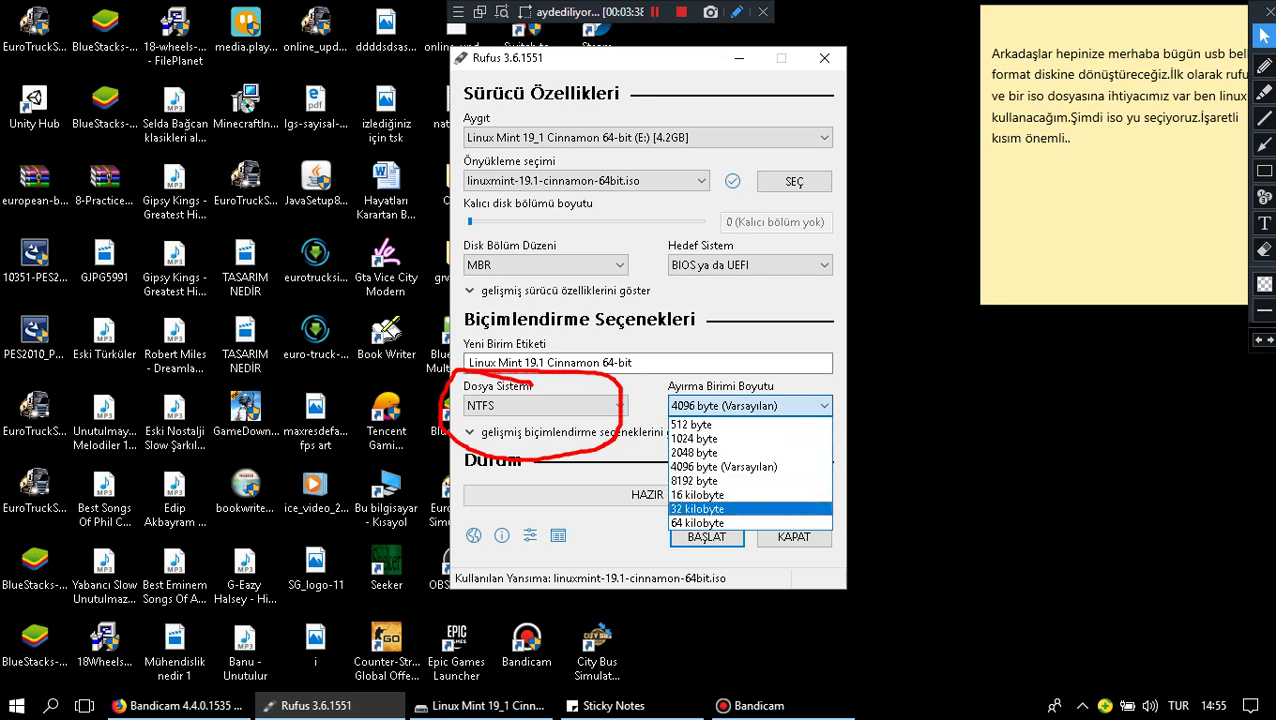
left_click(740, 425)
left_click(740, 406)
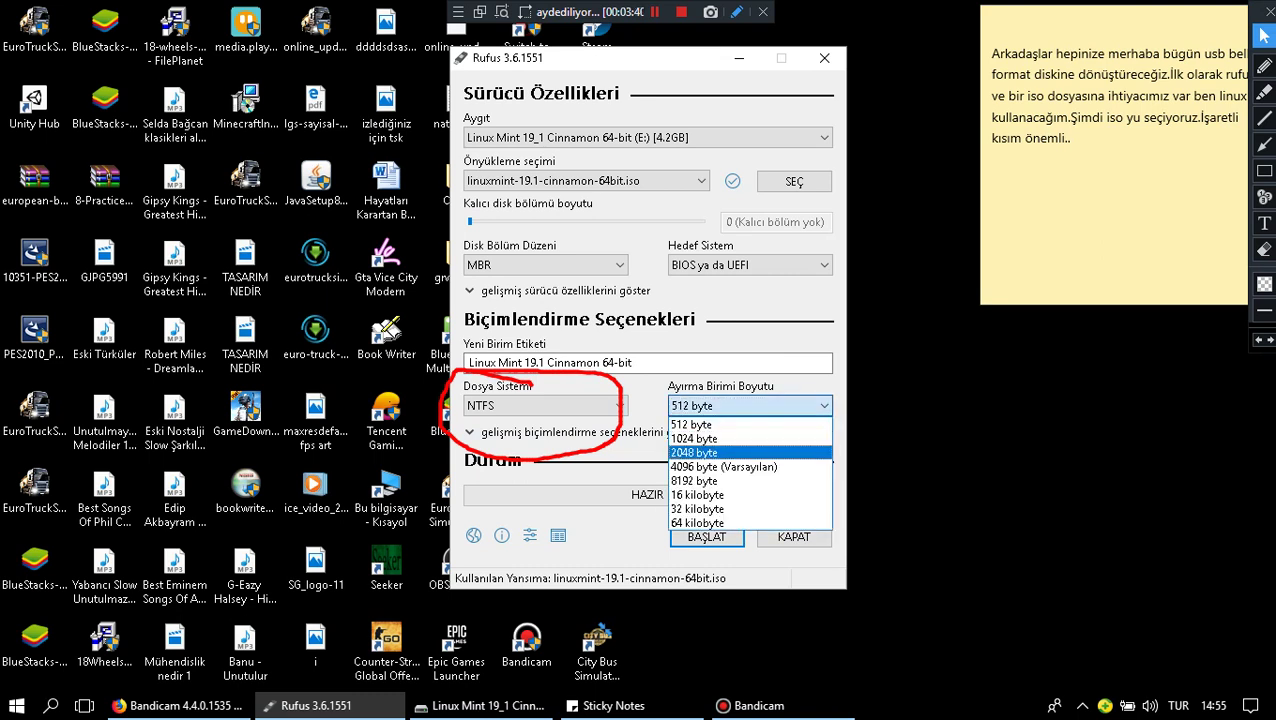
left_click(740, 467)
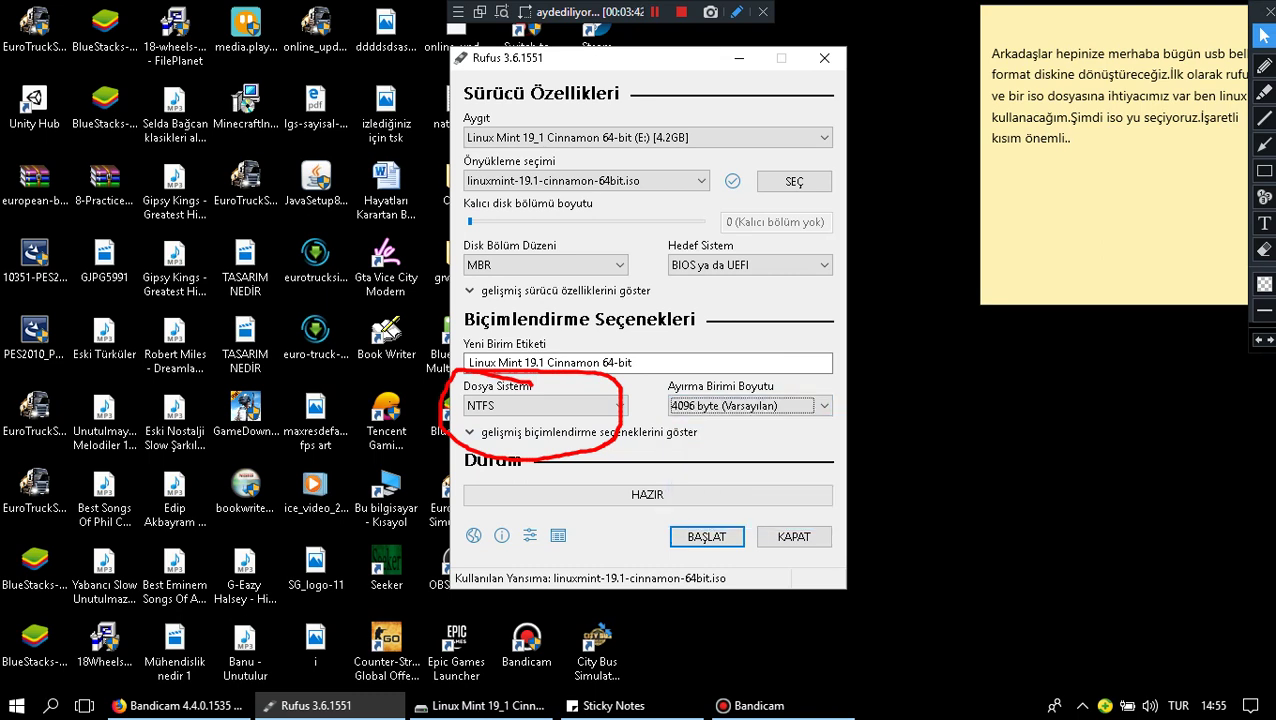
- Expand the advanced format options, keeping Hızlı Biçimlendir enabled and NTFS as the file system
left_click(510, 432)
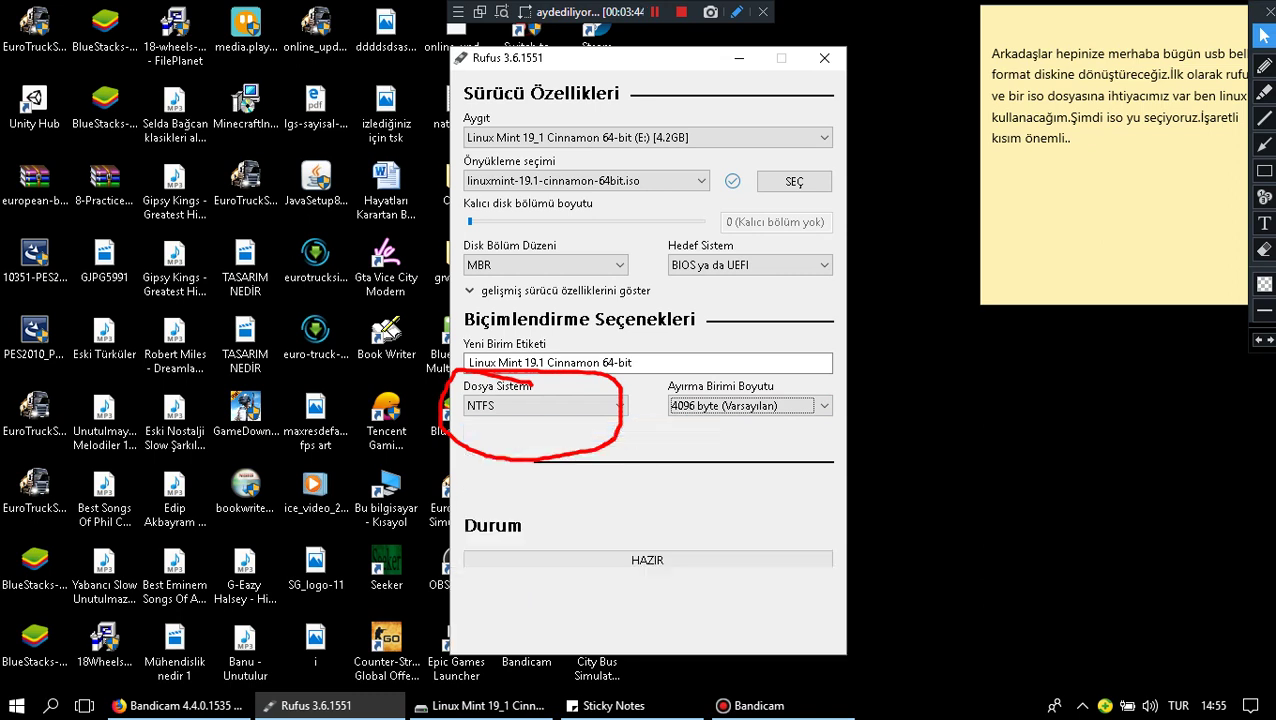
left_click(470, 453)
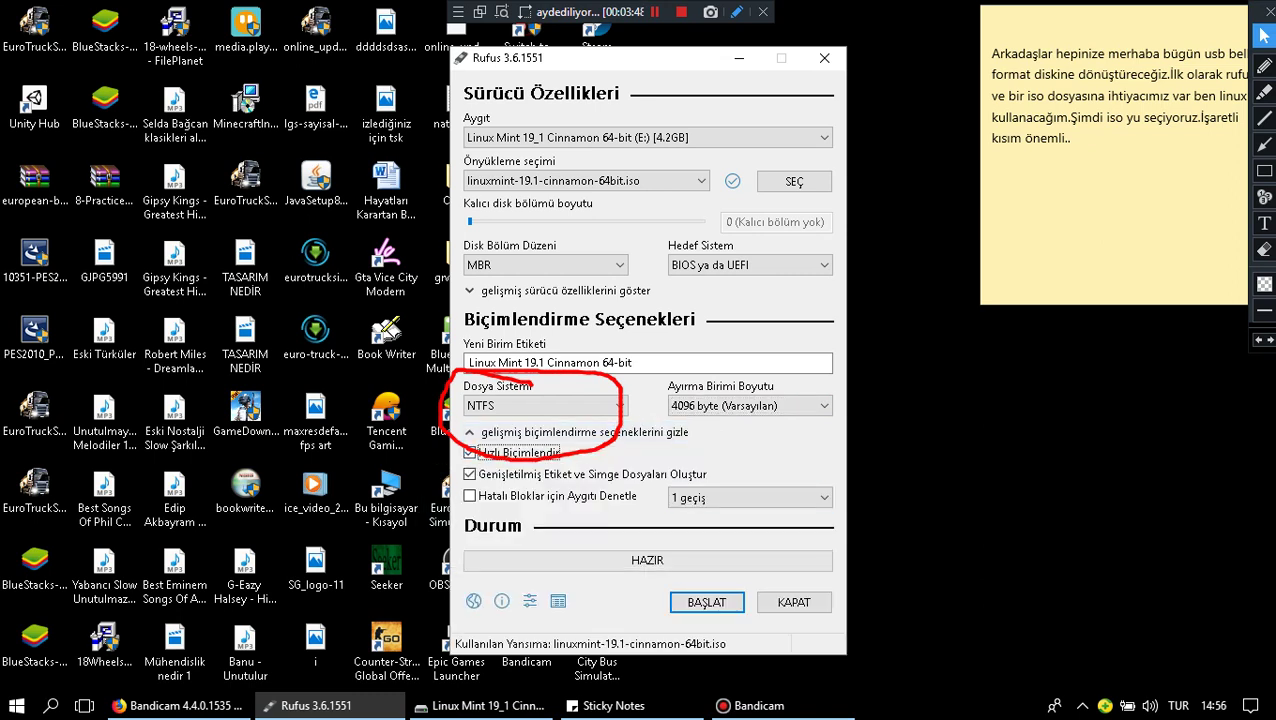
left_click(540, 405)
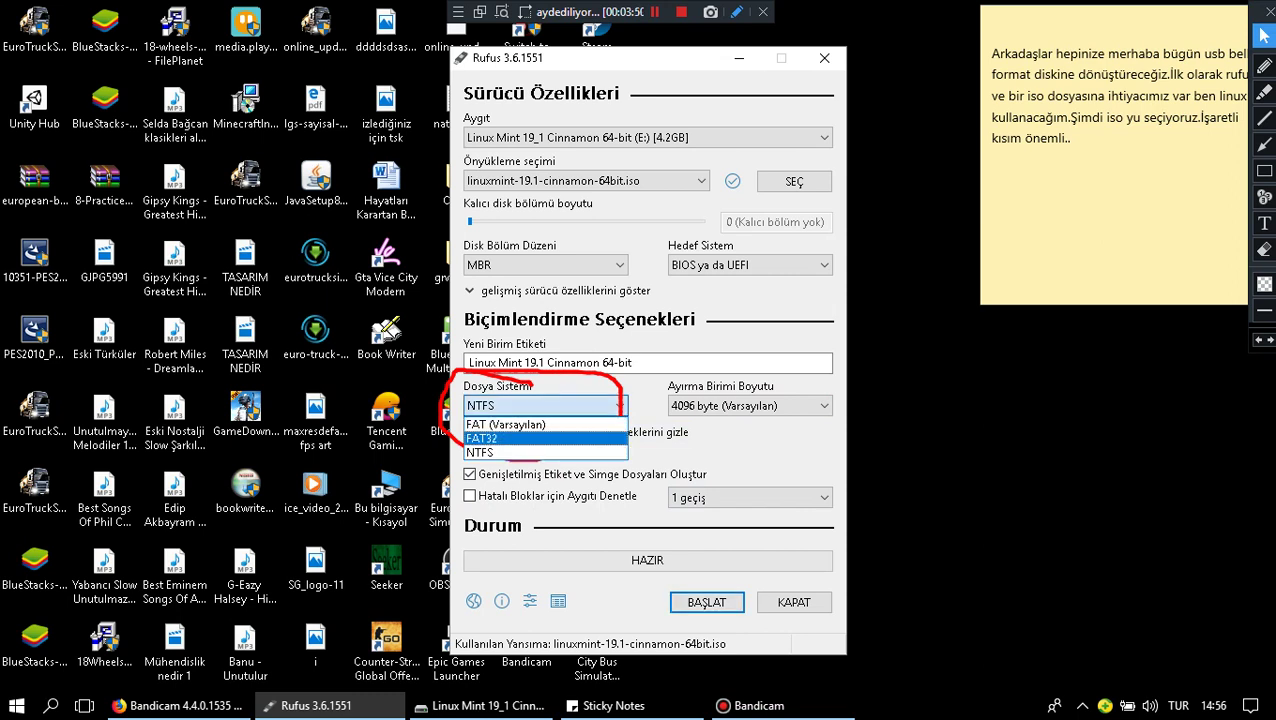
left_click(510, 453)
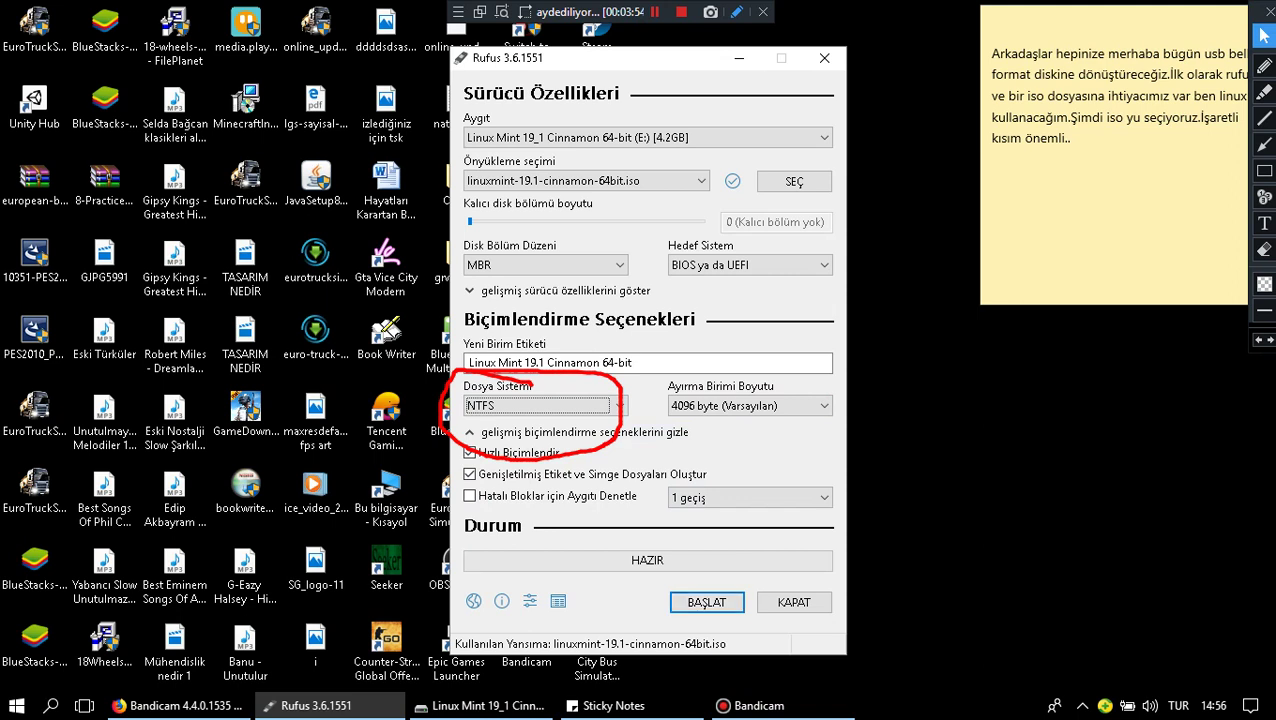
- Turn off screen drawing to clear the red circle, and append "Şimdi ise başlata basacağım." to the sticky note
left_click(737, 12)
left_click(1072, 139)
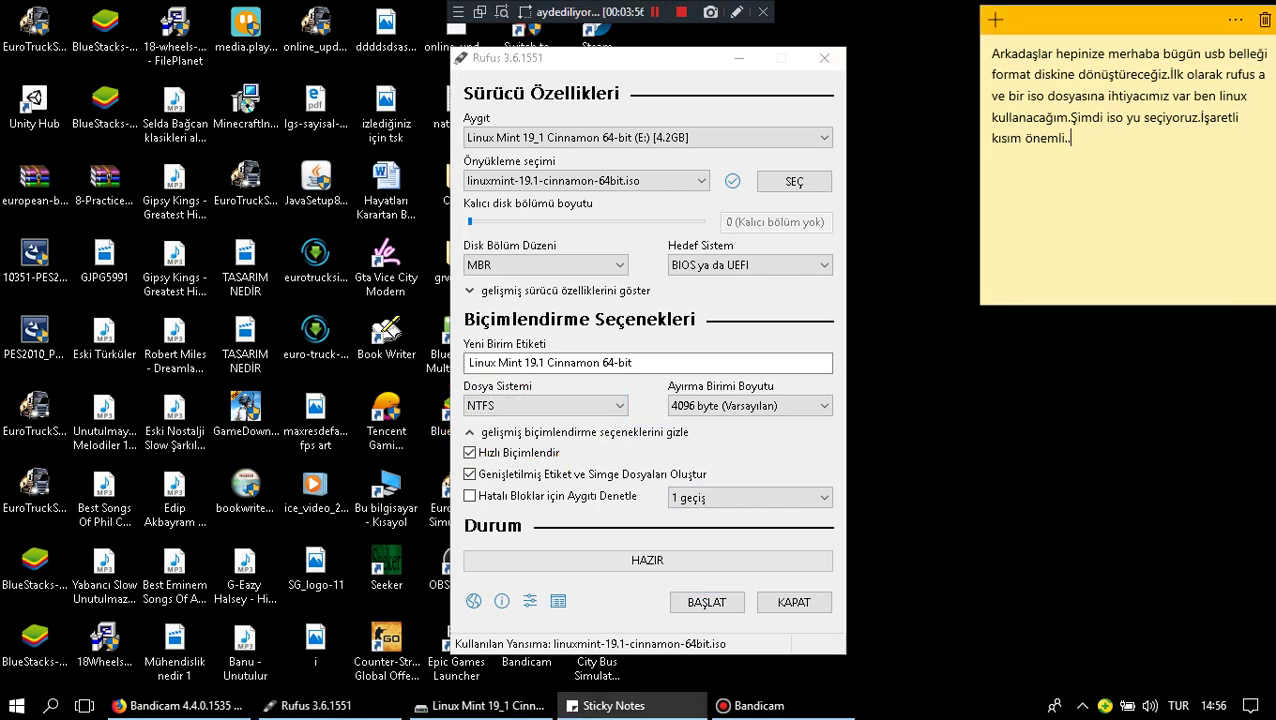
type("Şimdi ise başlata")
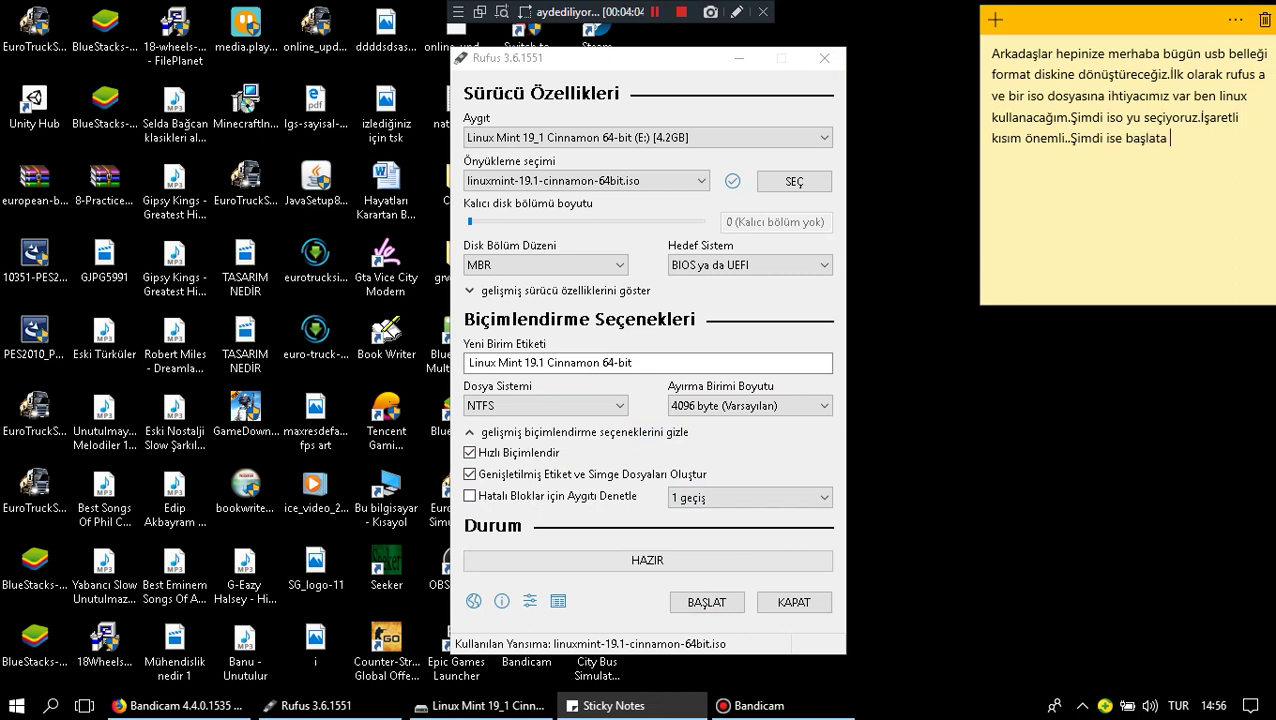
type(" basacağım.")
- Start writing the USB stick in the recommended ISO image mode and accept erasing all its data
left_click(706, 602)
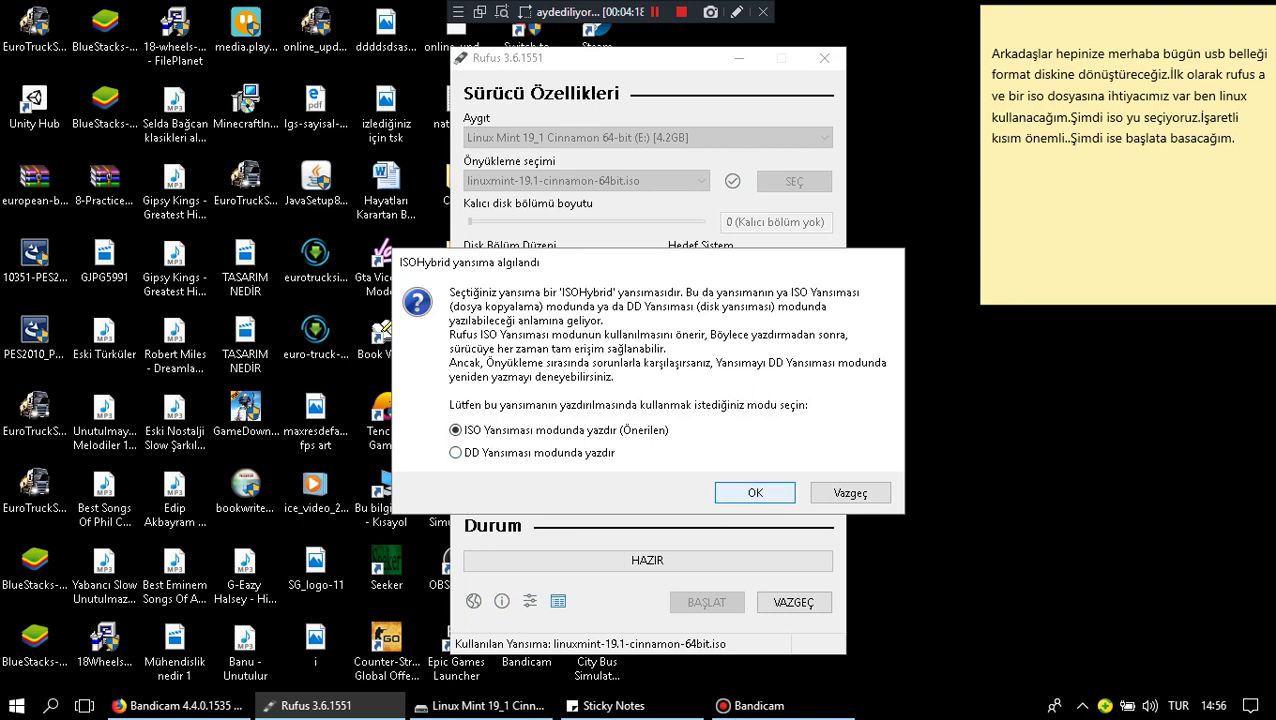
left_click(755, 492)
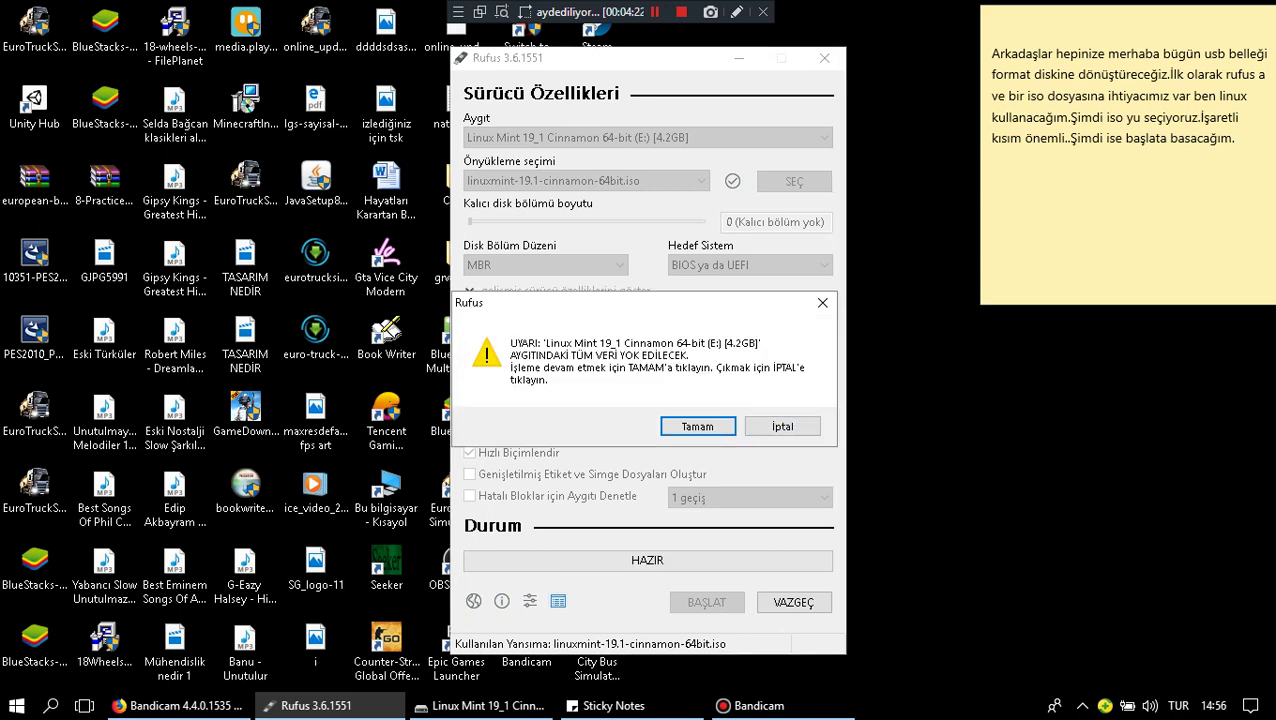
key("Return")
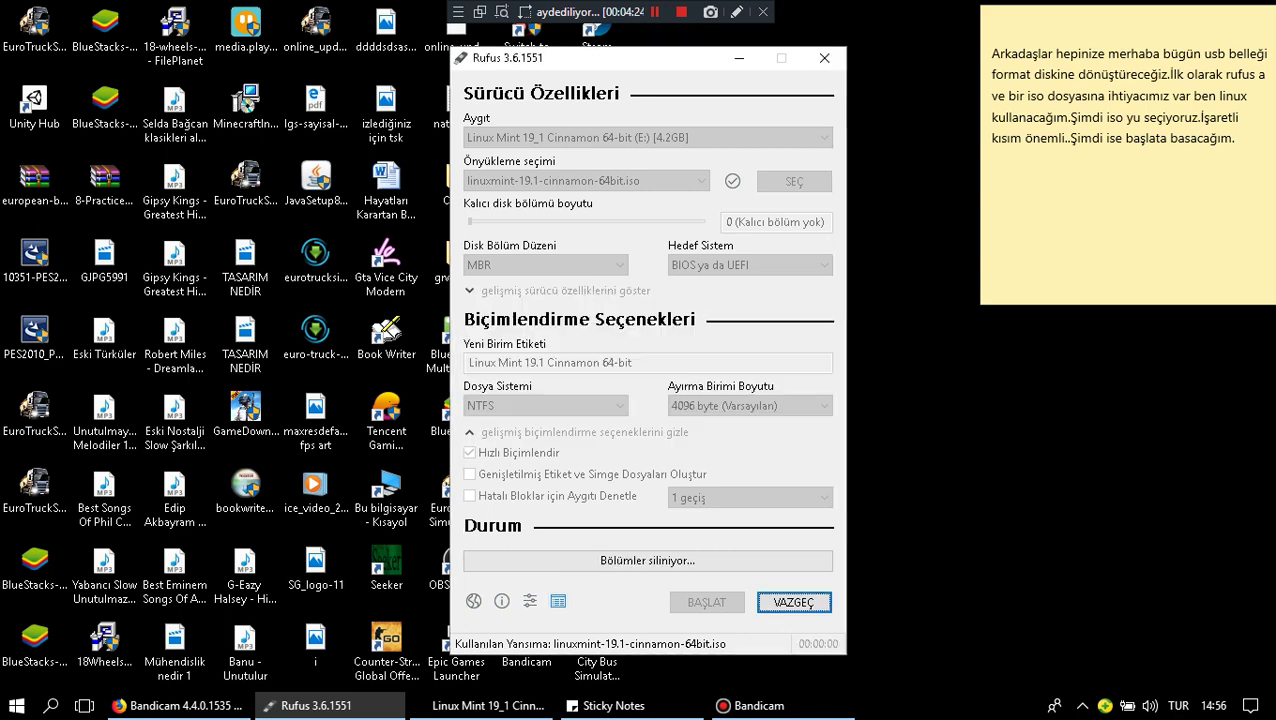
- Continue the sticky note with "Bu arada diskinizi"
left_click(1236, 139)
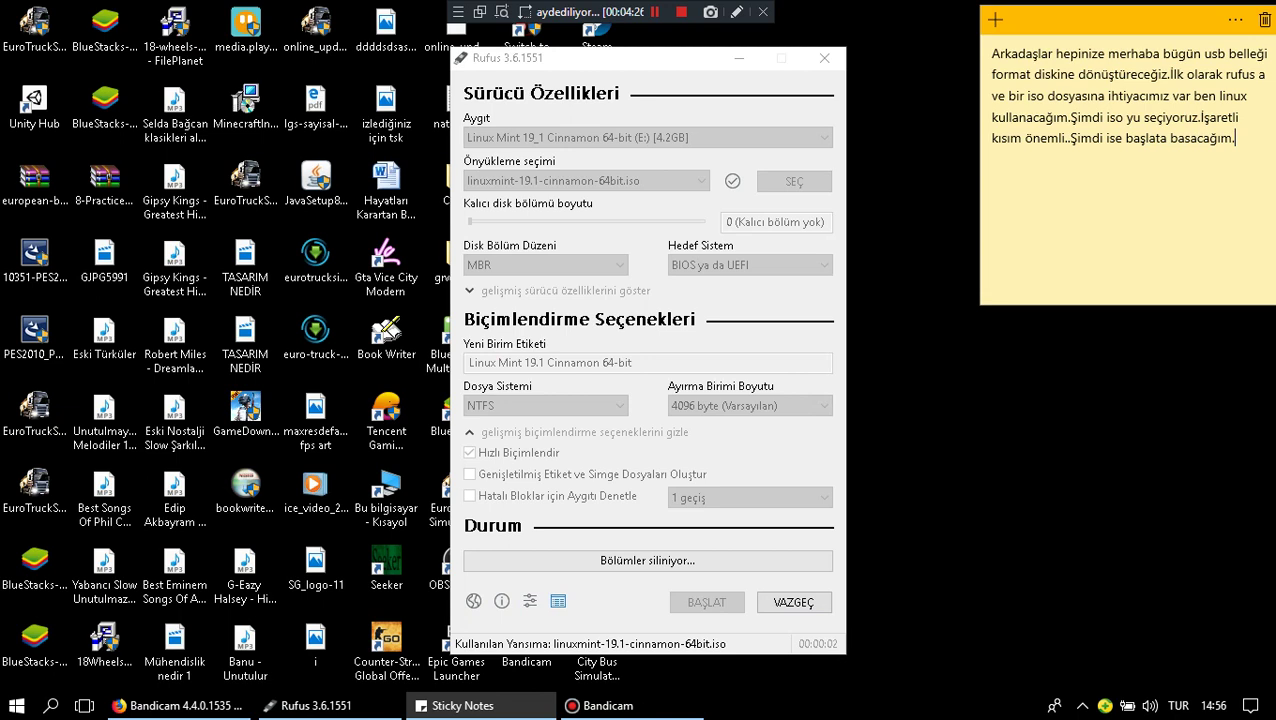
type("Bu arada")
type(" flsa")
key("BackSpace")
key("BackSpace")
key("BackSpace")
type("lash")
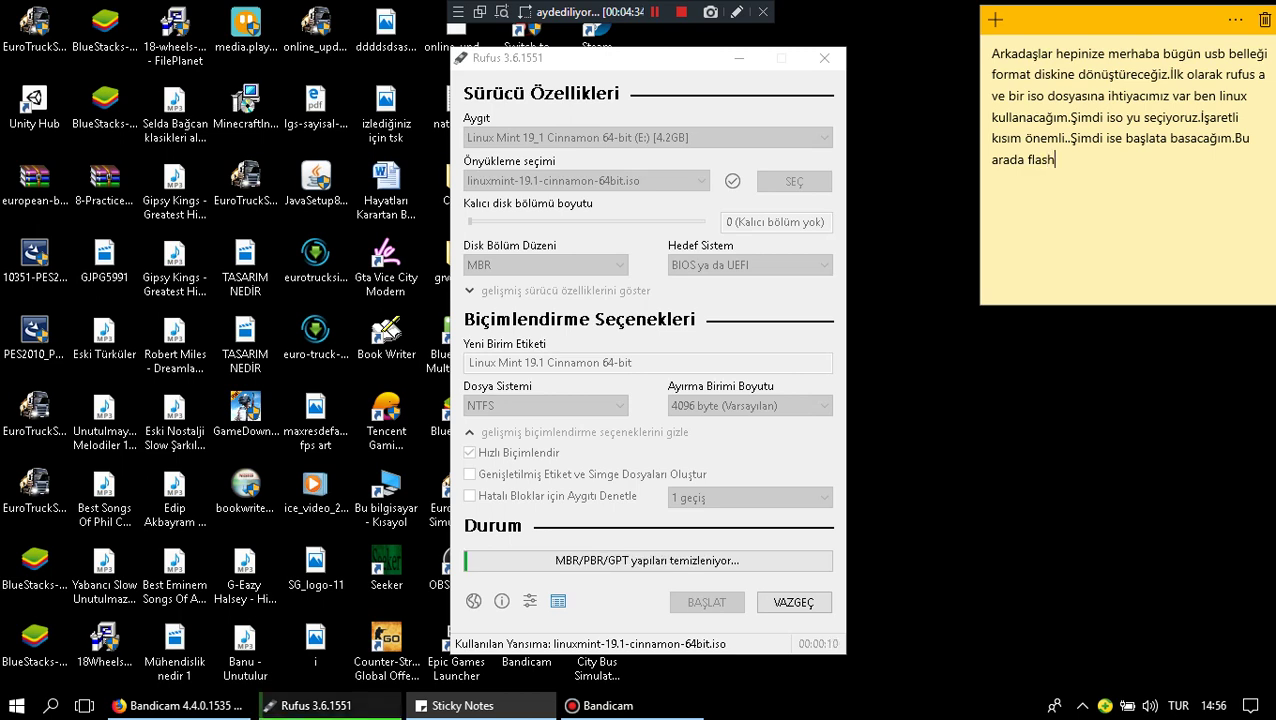
type("ınızı")
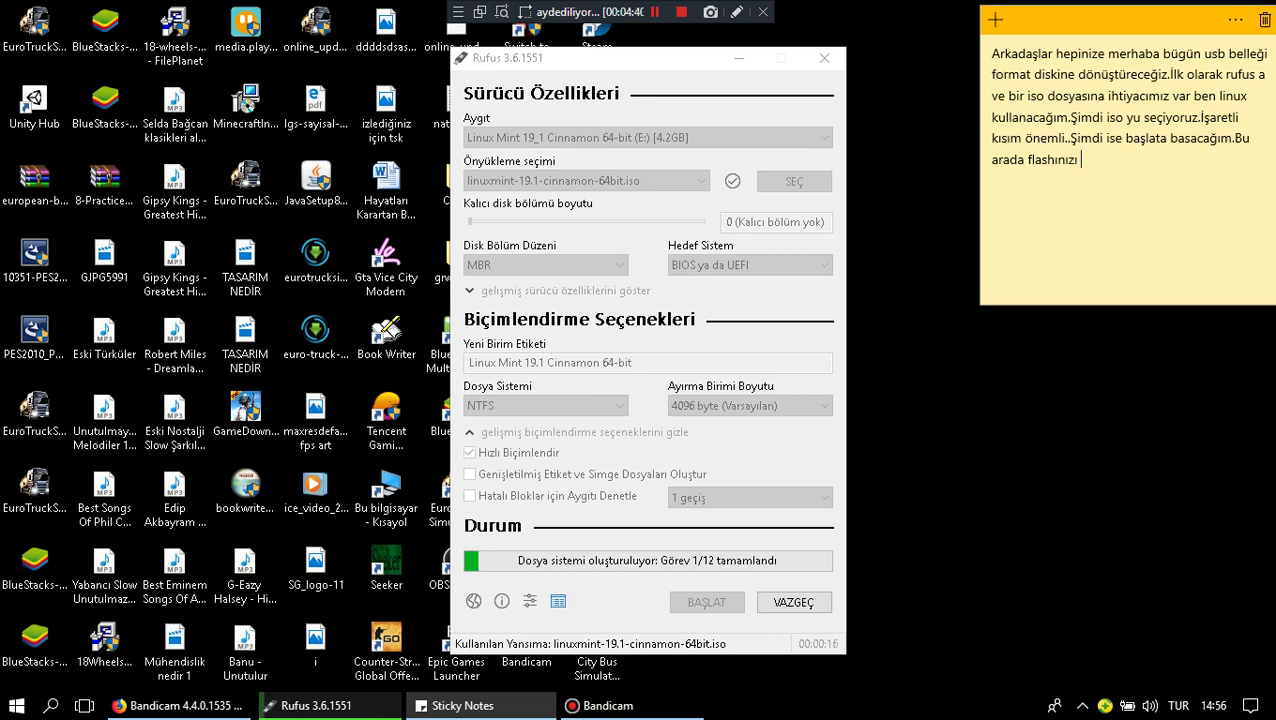
key("BackSpace")
key("BackSpace")
key("BackSpace")
key("BackSpace")
key("BackSpace")
key("BackSpace")
key("BackSpace")
key("BackSpace")
key("BackSpace")
key("BackSpace")
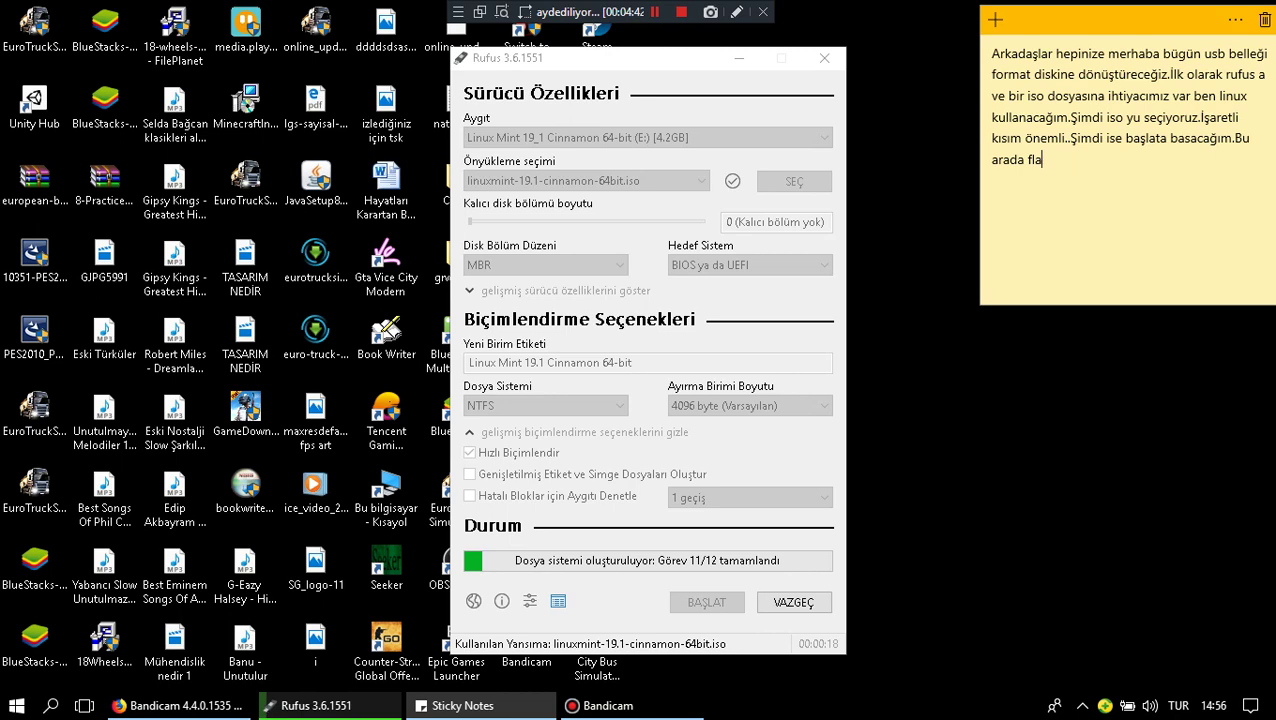
type("diskinizi")
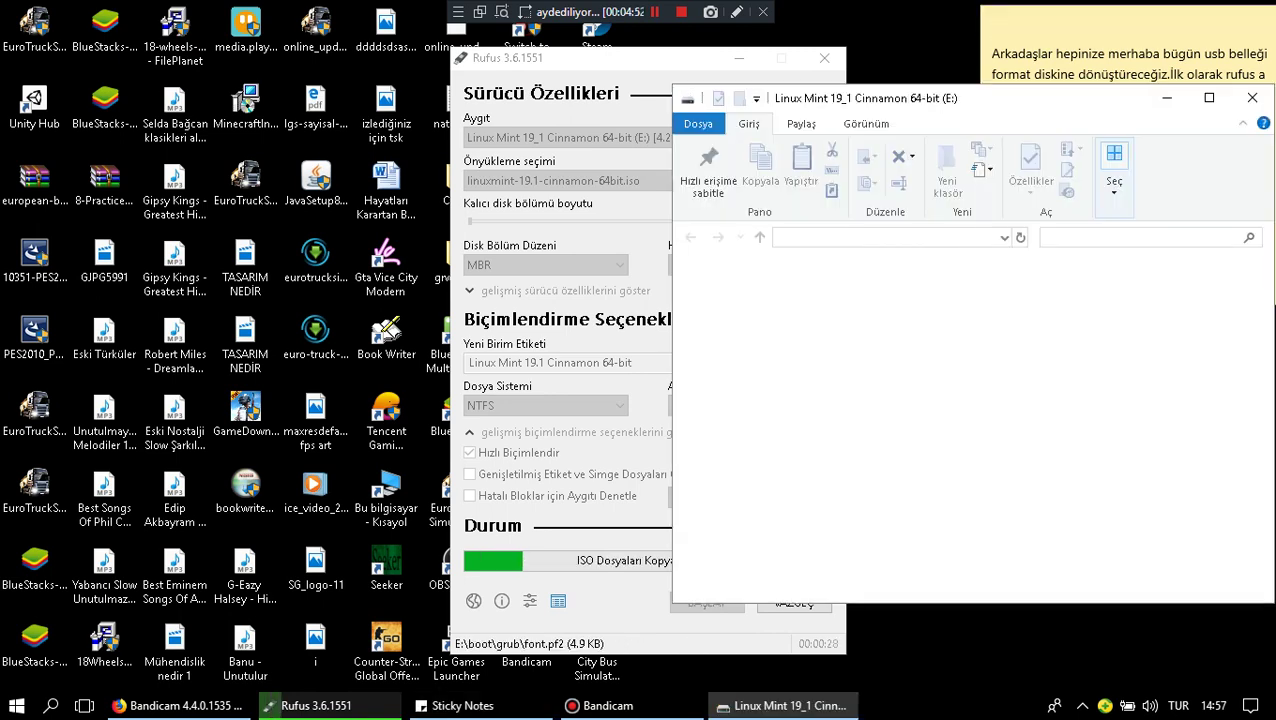
- Close the USB drive's Explorer window and complete the note's sentence with "kopyalayın çünkü rufus bütün herşeyi temizler."
key("alt+F4")
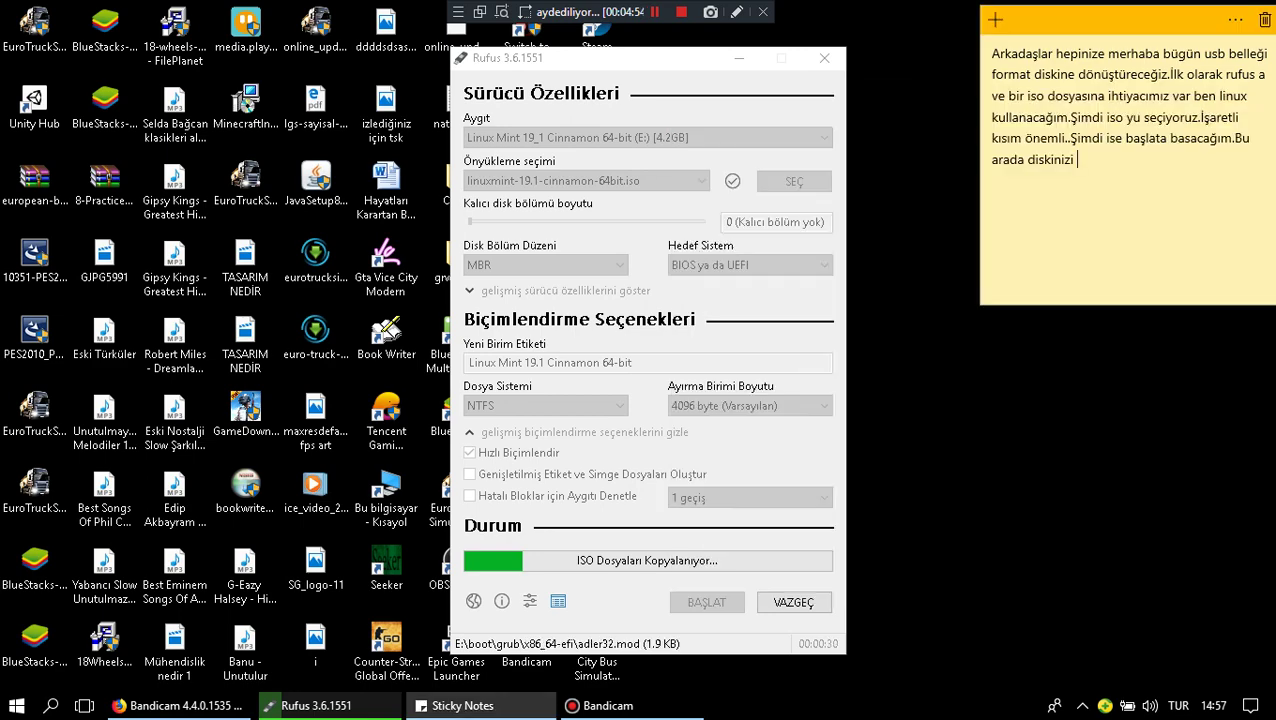
type("ko")
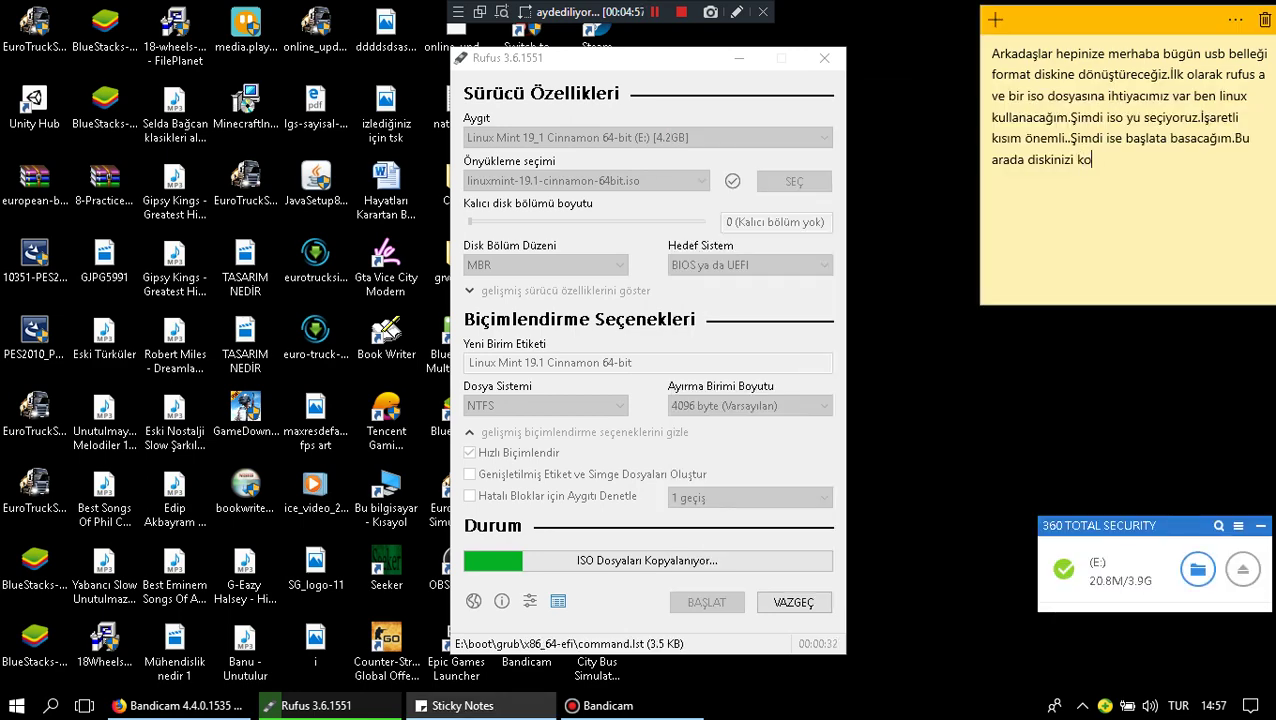
type("pyala")
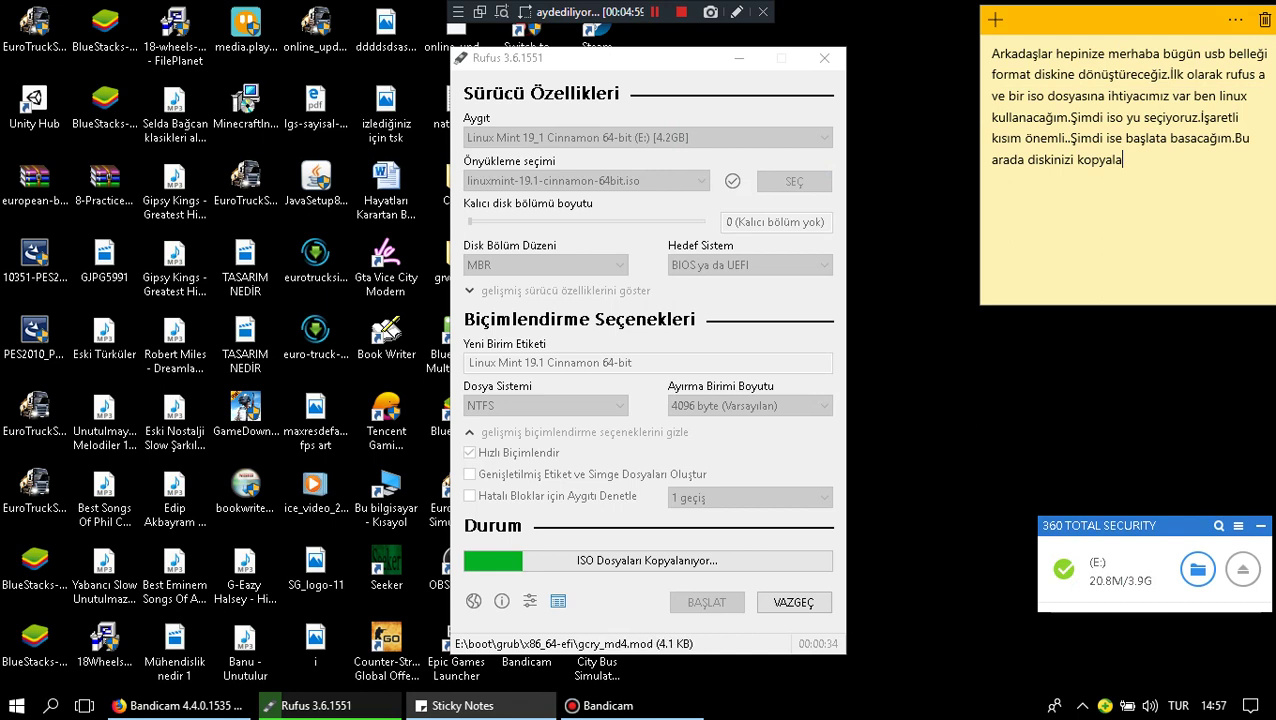
type("yın")
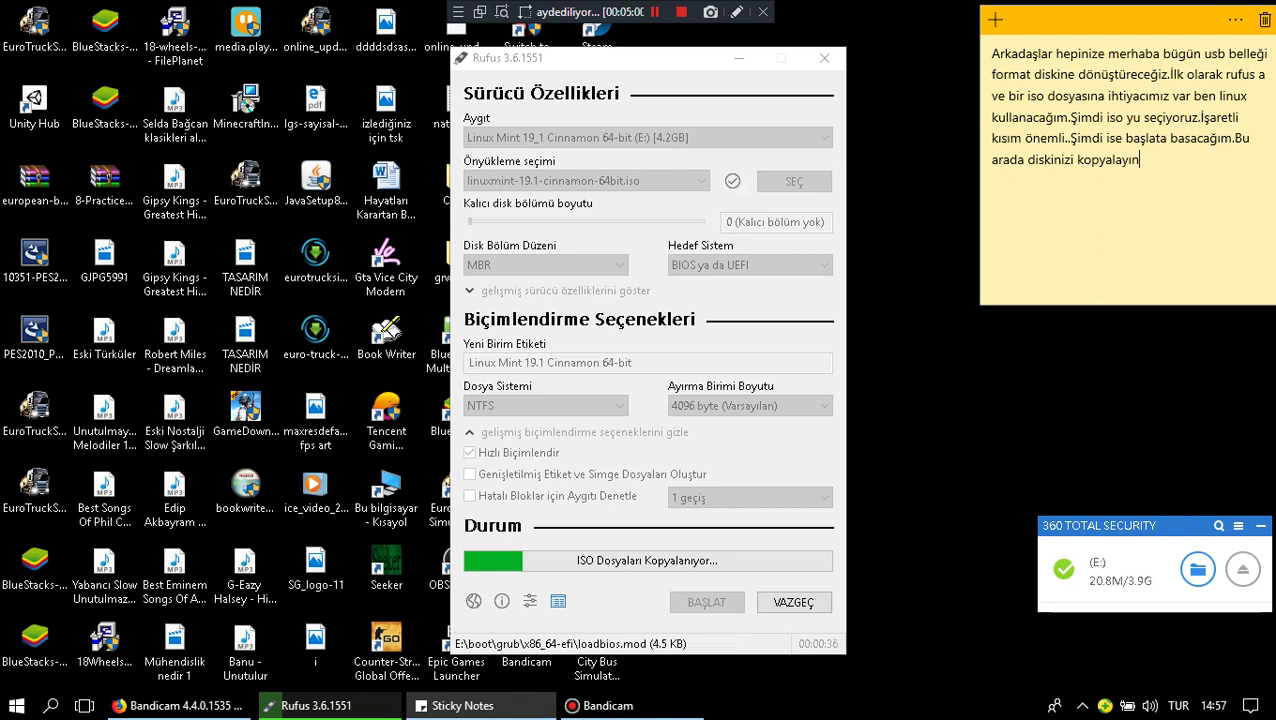
type(" çün")
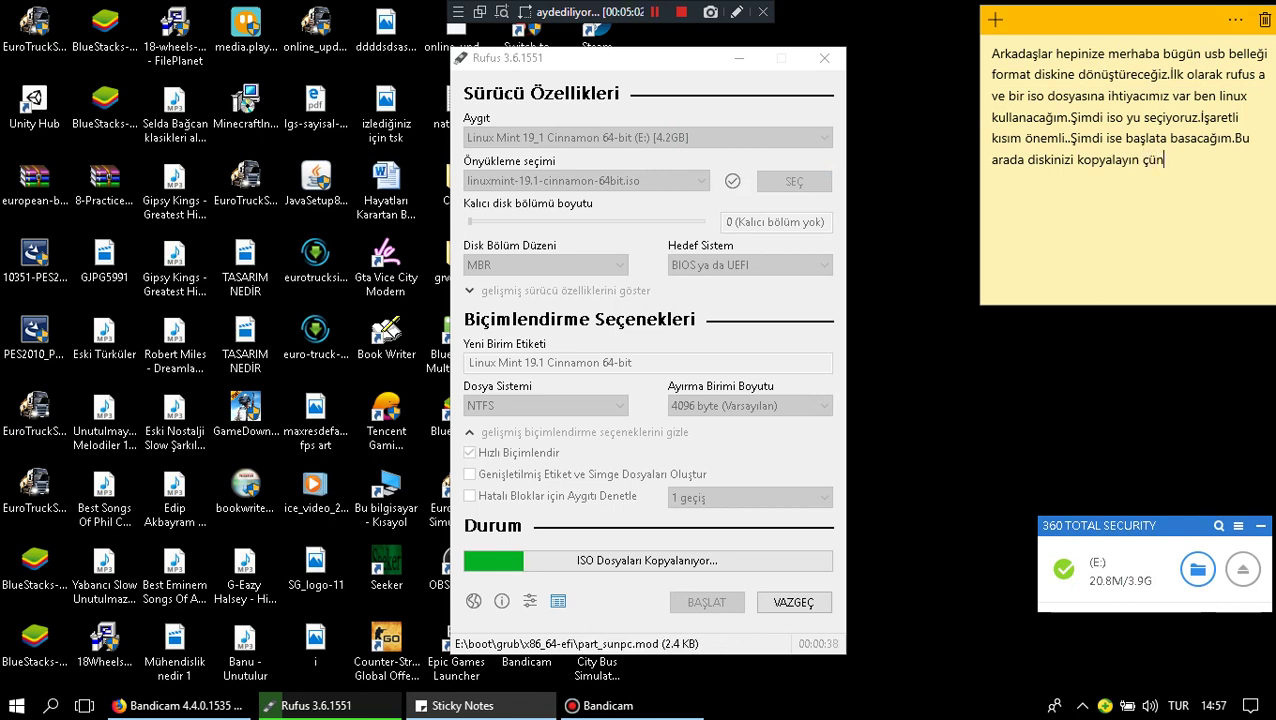
type("kü r")
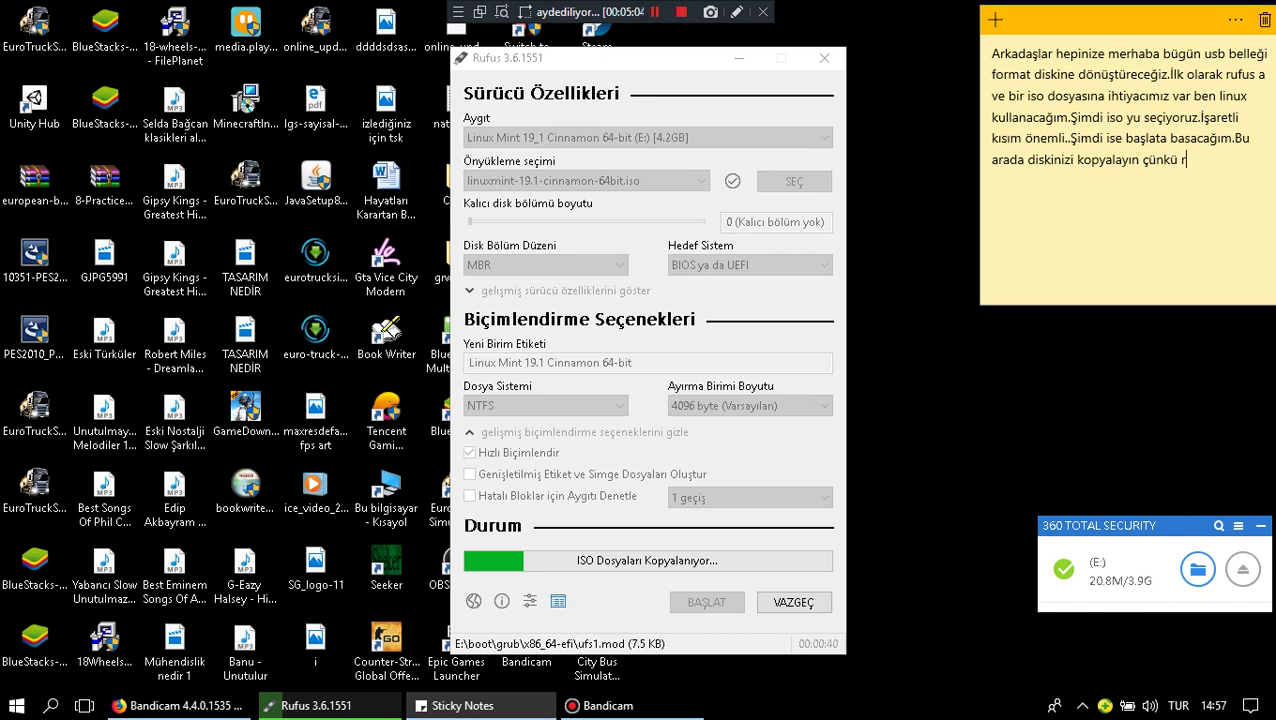
type("ufus b")
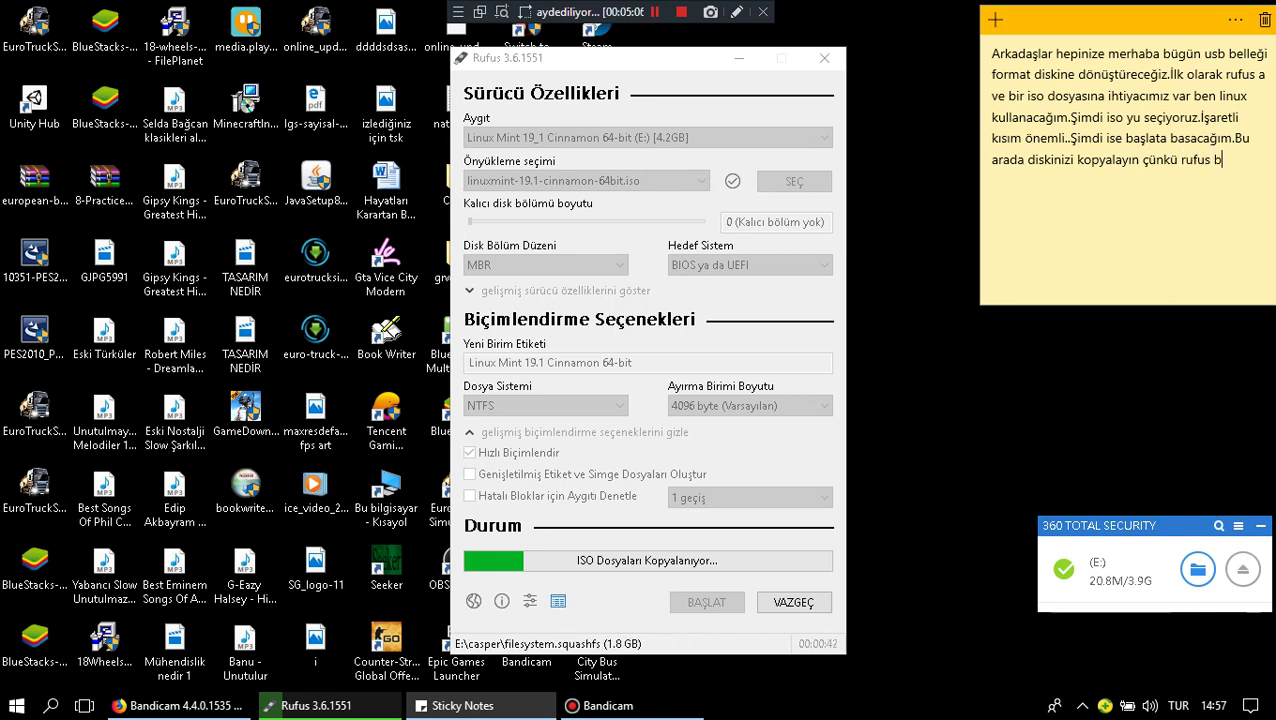
type("ütün herş")
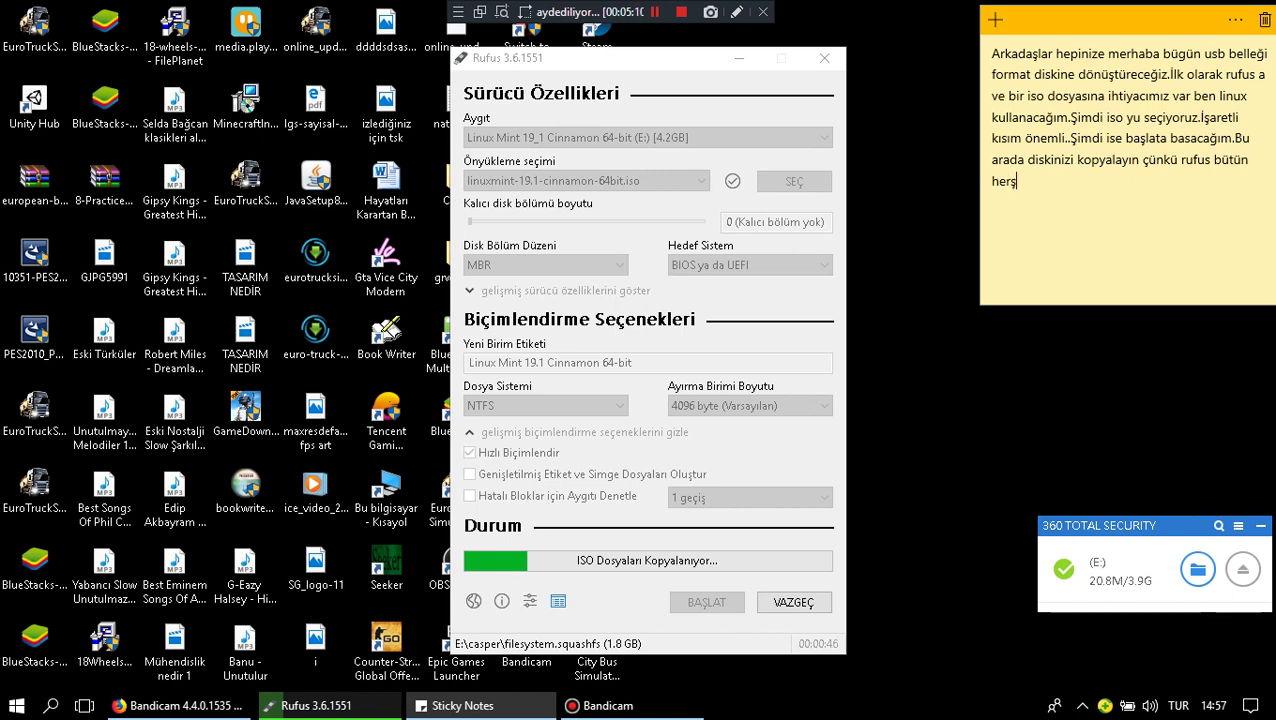
type("eyi temizler.")
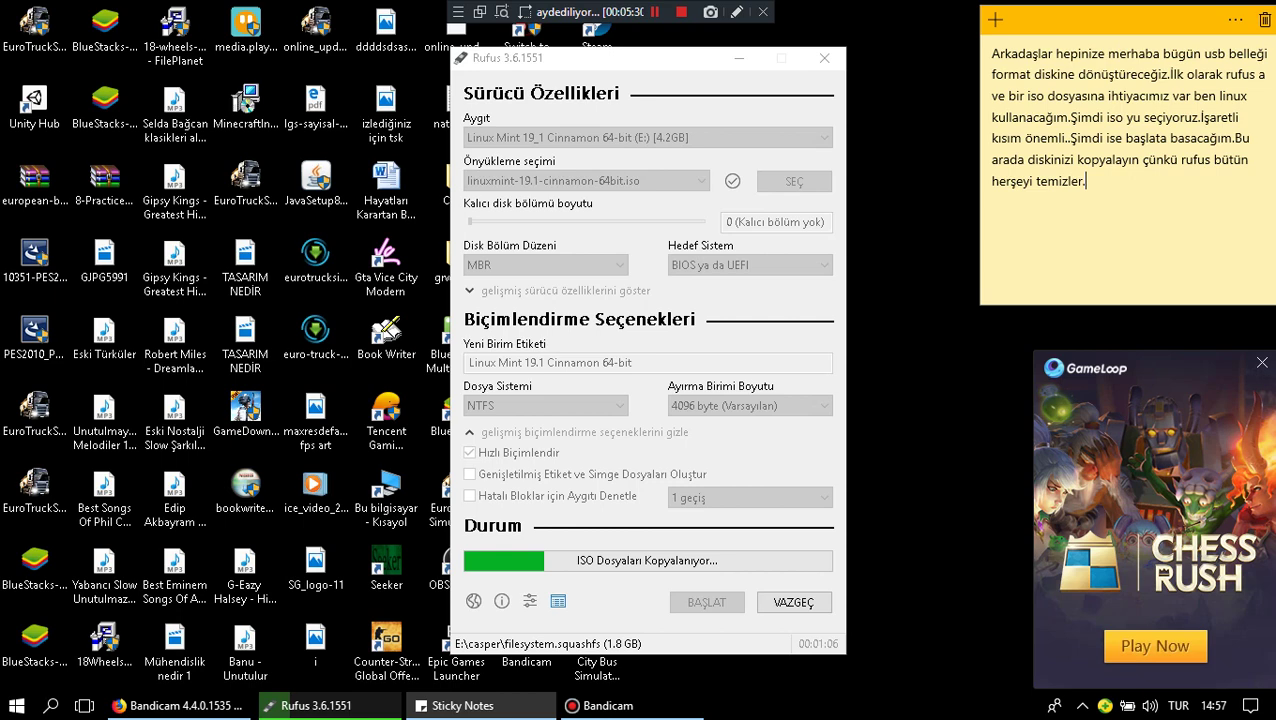
- Dismiss the GameLoop Chess Rush advertisement
mouse_move(180, 706)
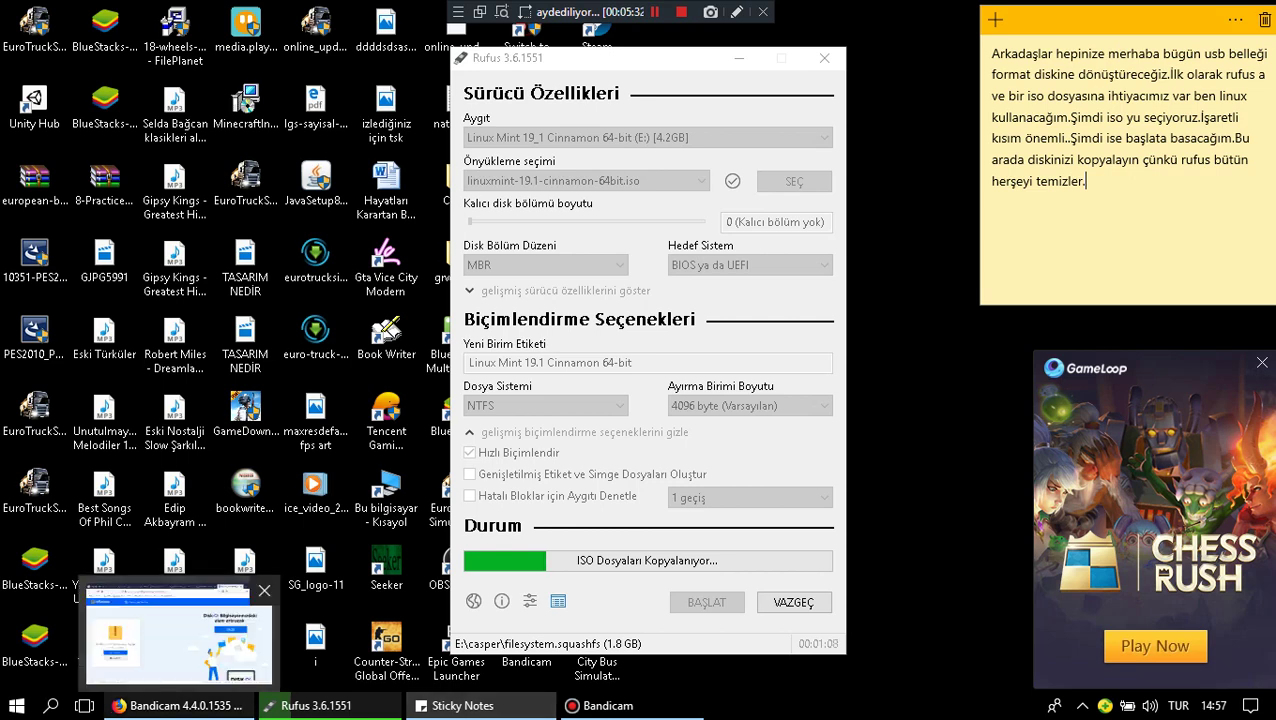
mouse_move(608, 705)
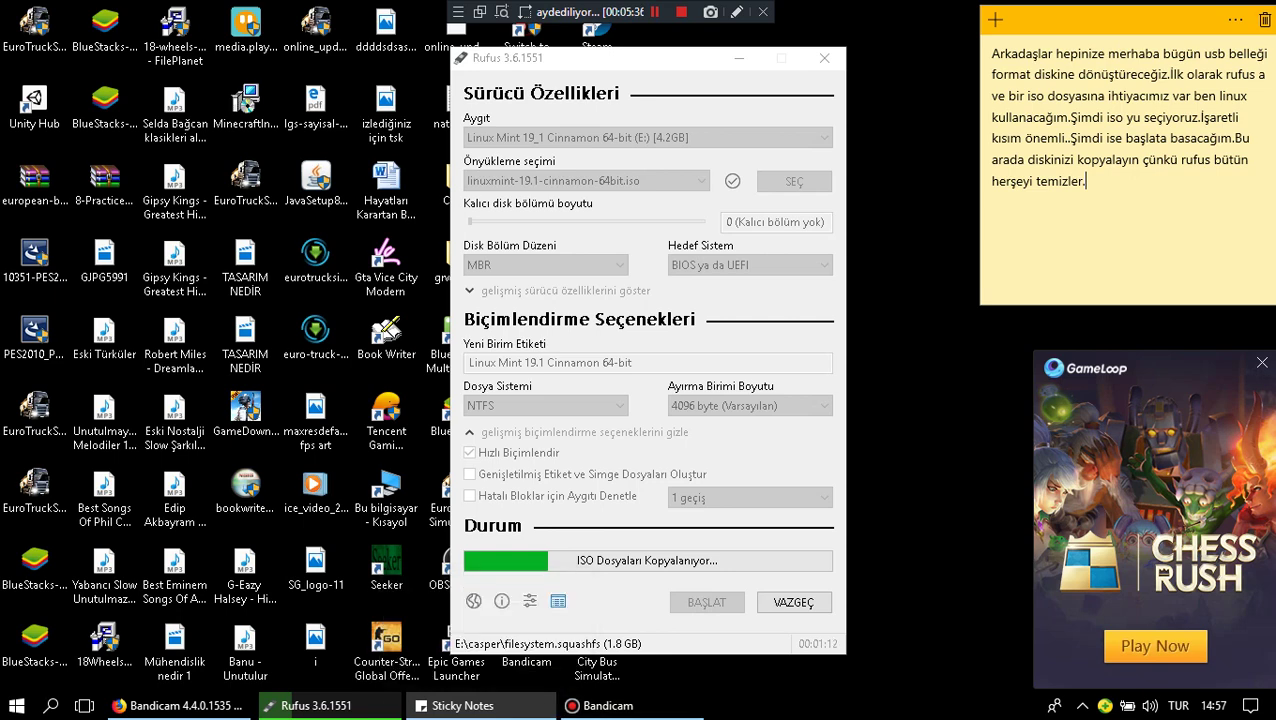
left_click(1262, 363)
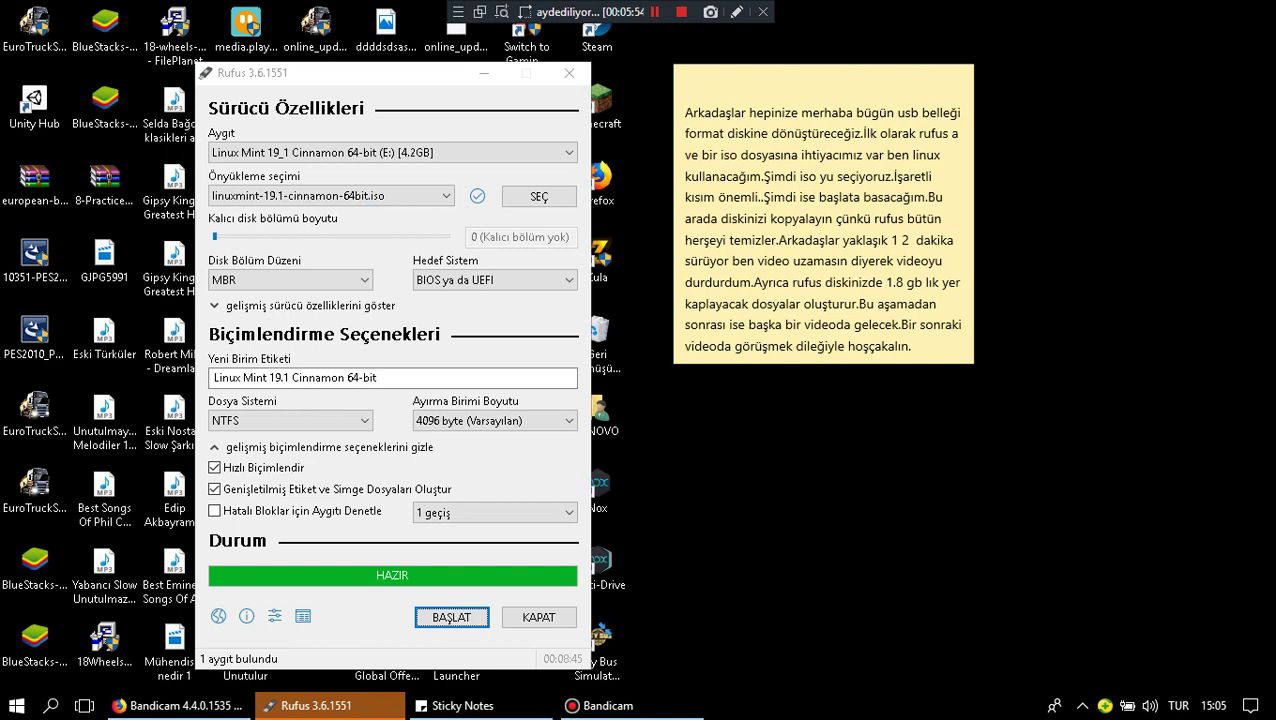
- Highlight the note's closing passage from "Arkadaşlar yaklaşık" to "hoşçakalın.", deselect it, and move the sticky note over the Rufus window
left_click(779, 240)
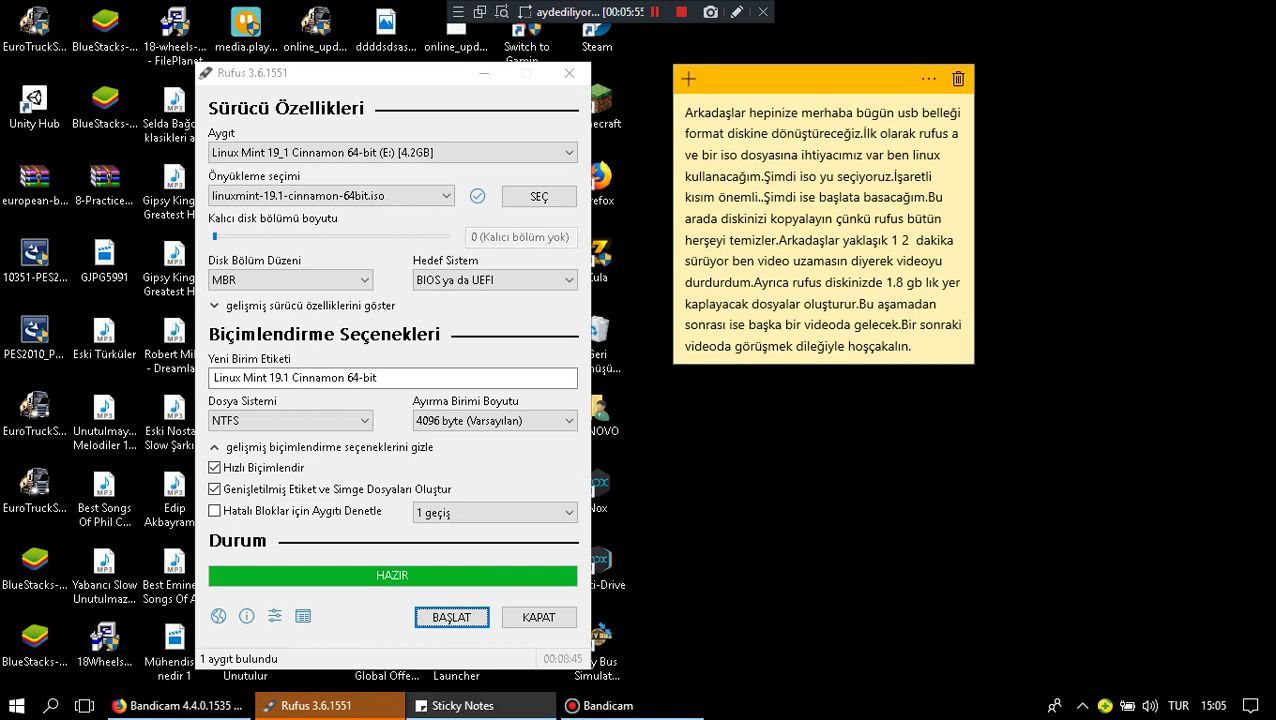
left_click_drag(784, 240, 912, 346)
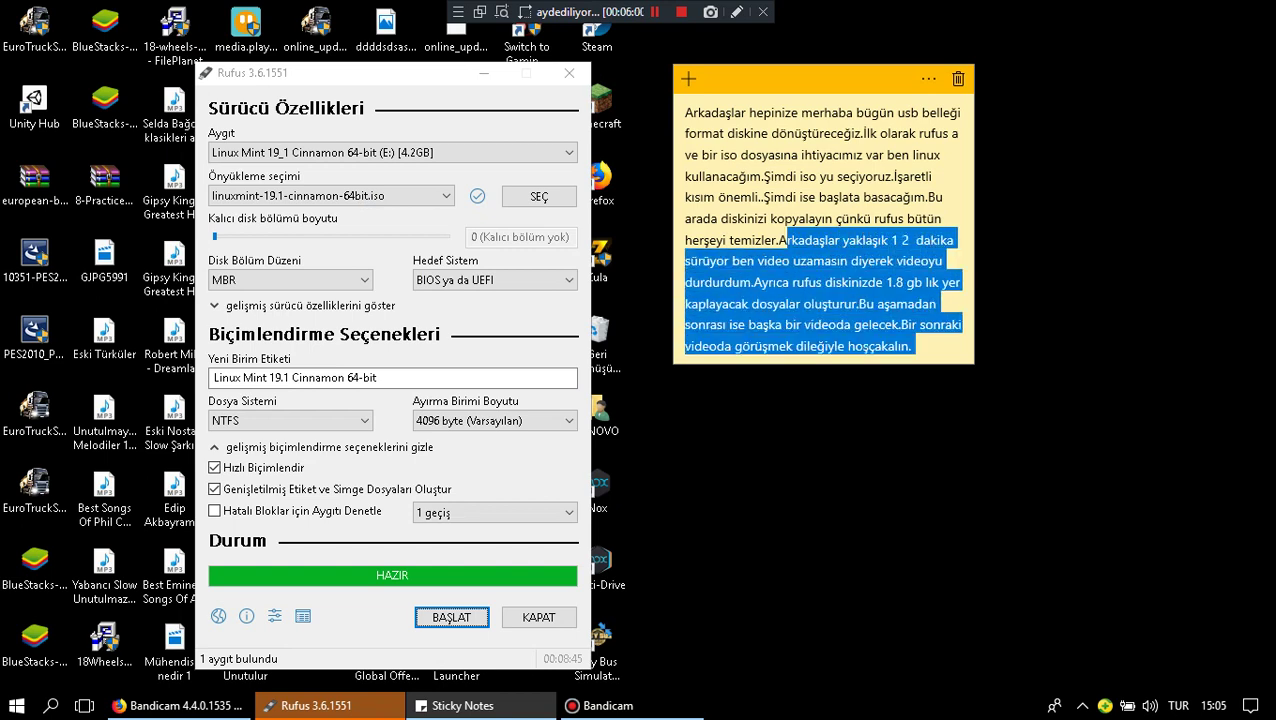
left_click(960, 430)
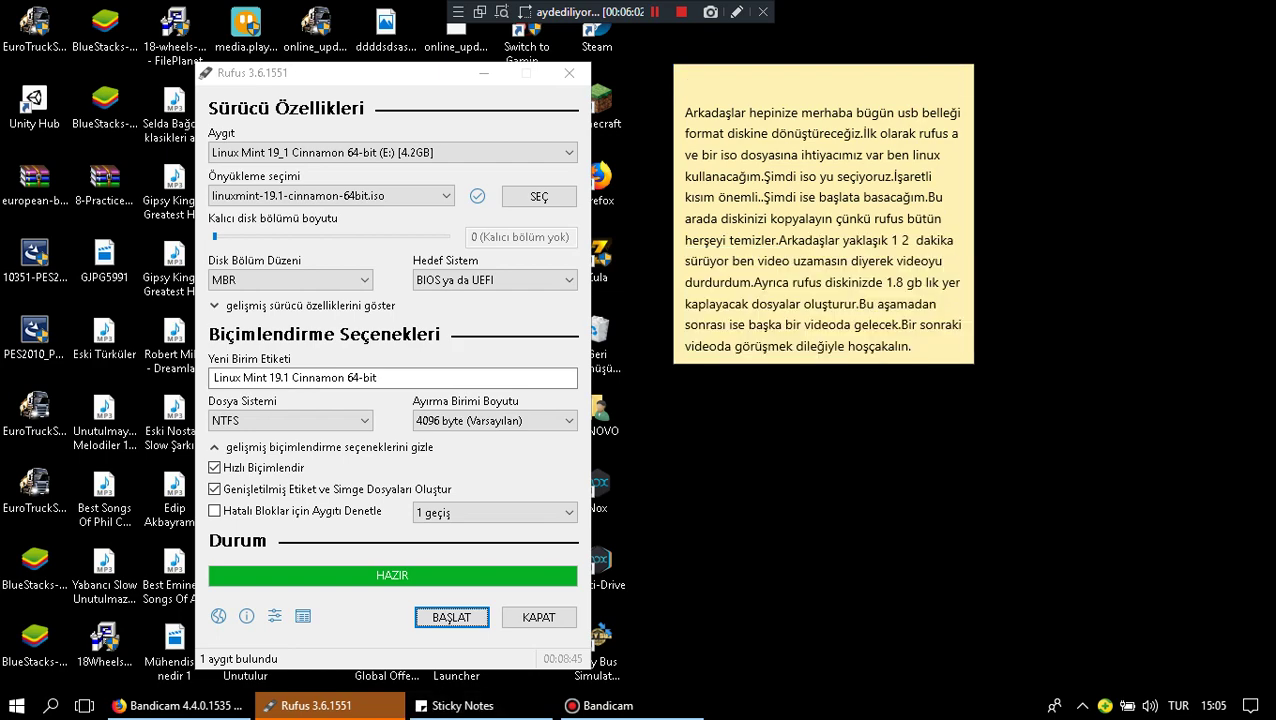
left_click_drag(795, 74, 423, 141)
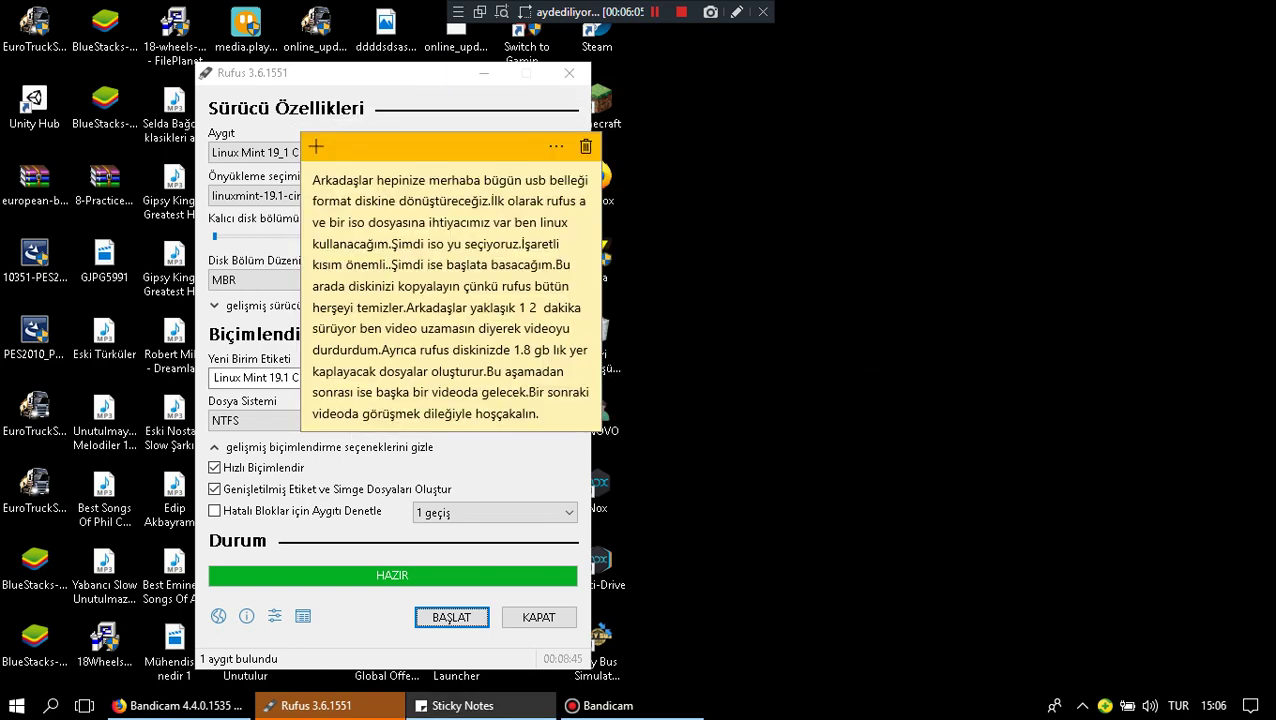